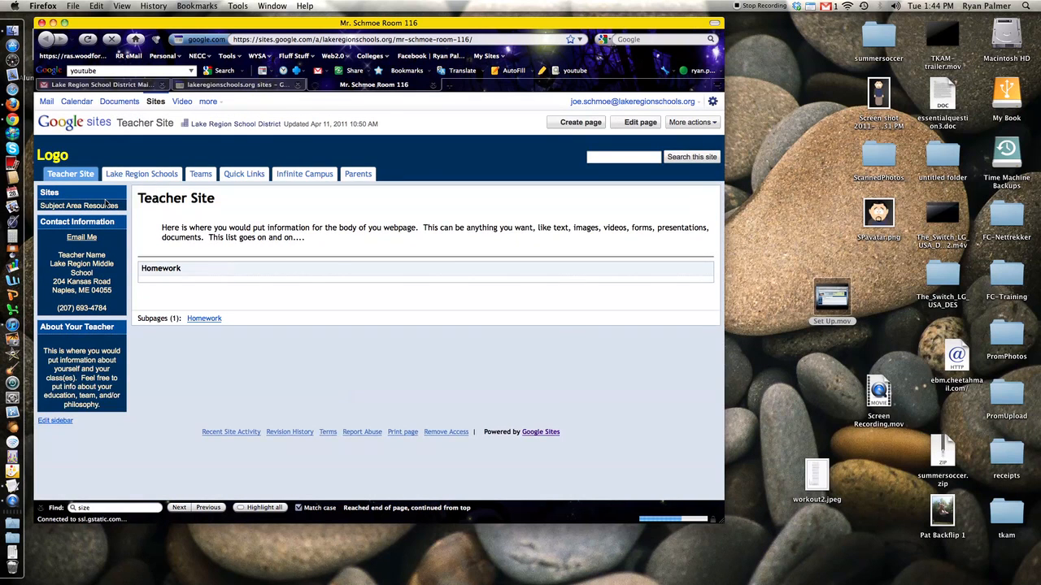
Step: In the sidebar's Sites navigation, change the display text of the Subject Area Resources link to Math Resources
scroll(124, 333, "down", 3)
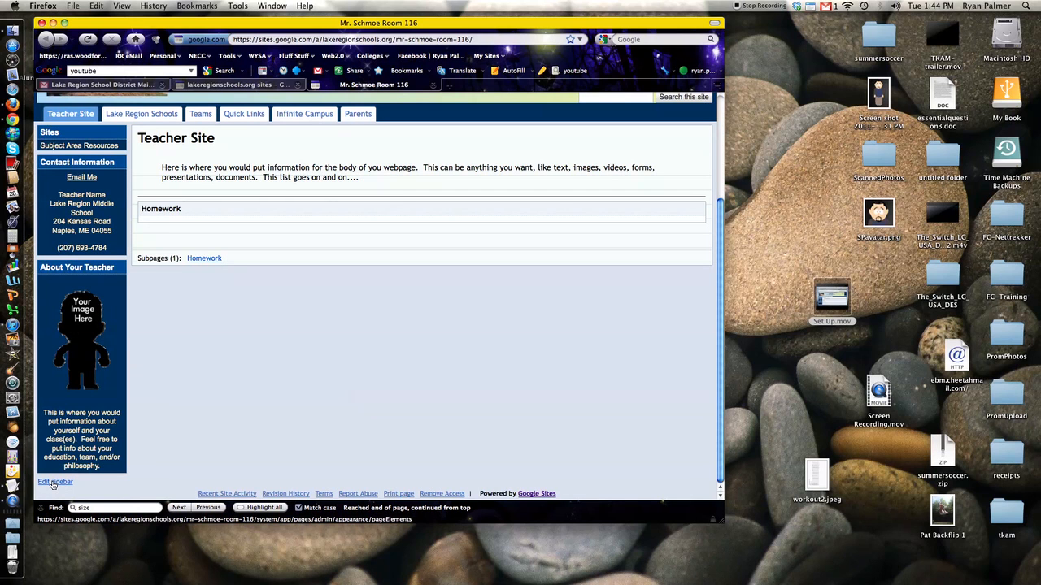
left_click(54, 483)
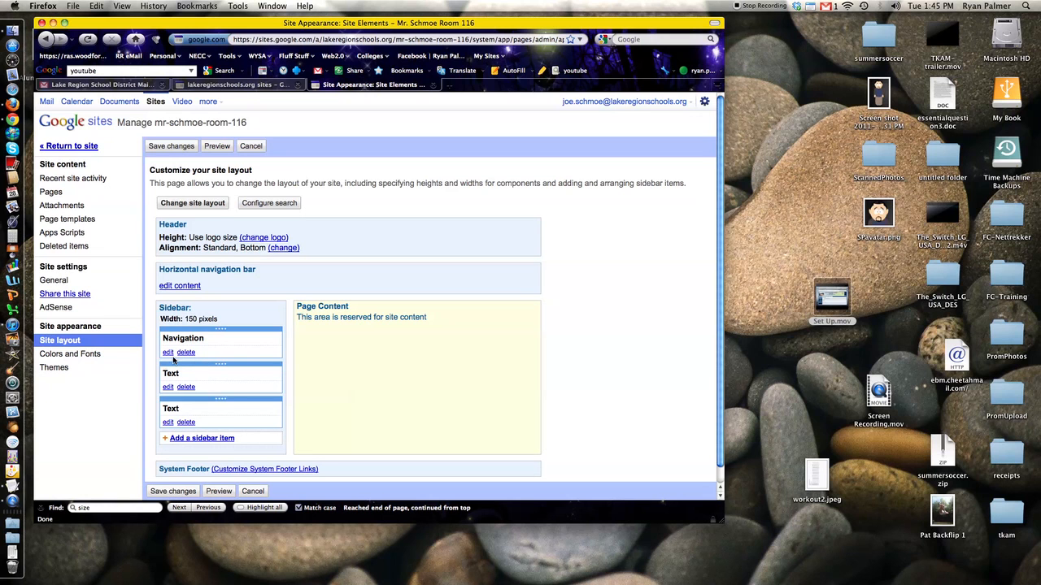
left_click(168, 353)
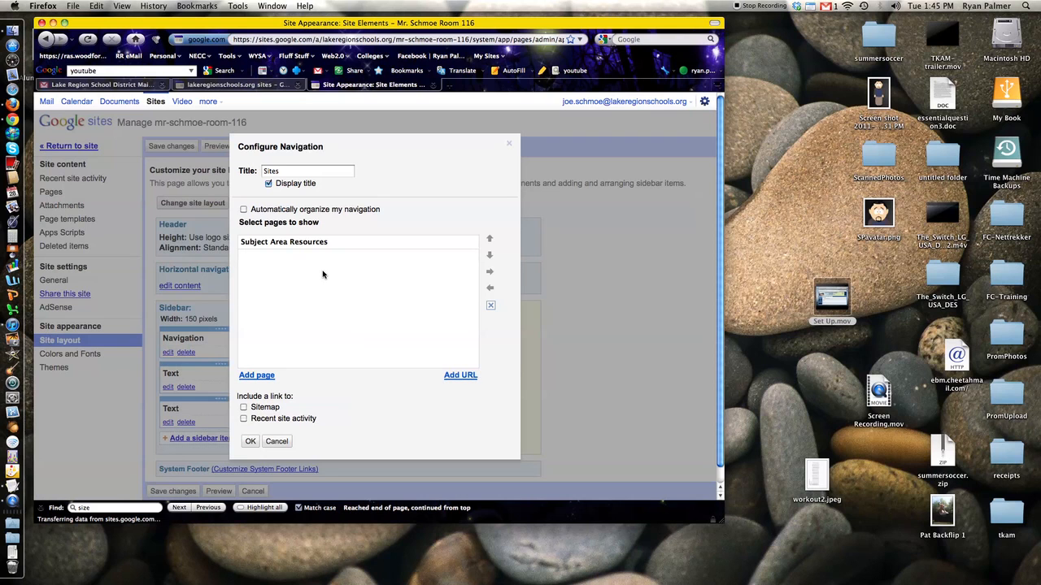
left_click(303, 242)
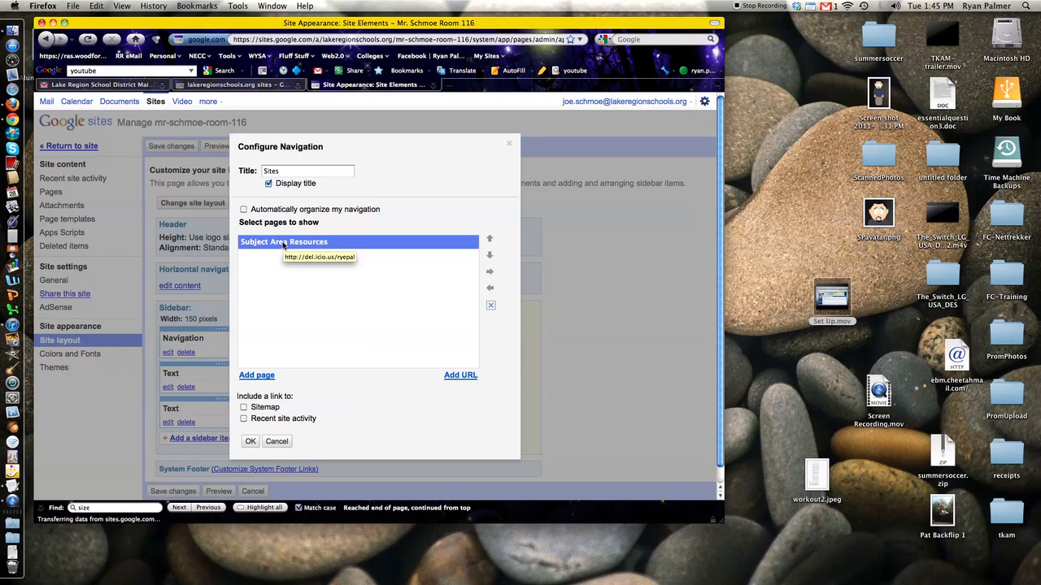
double_click(283, 242)
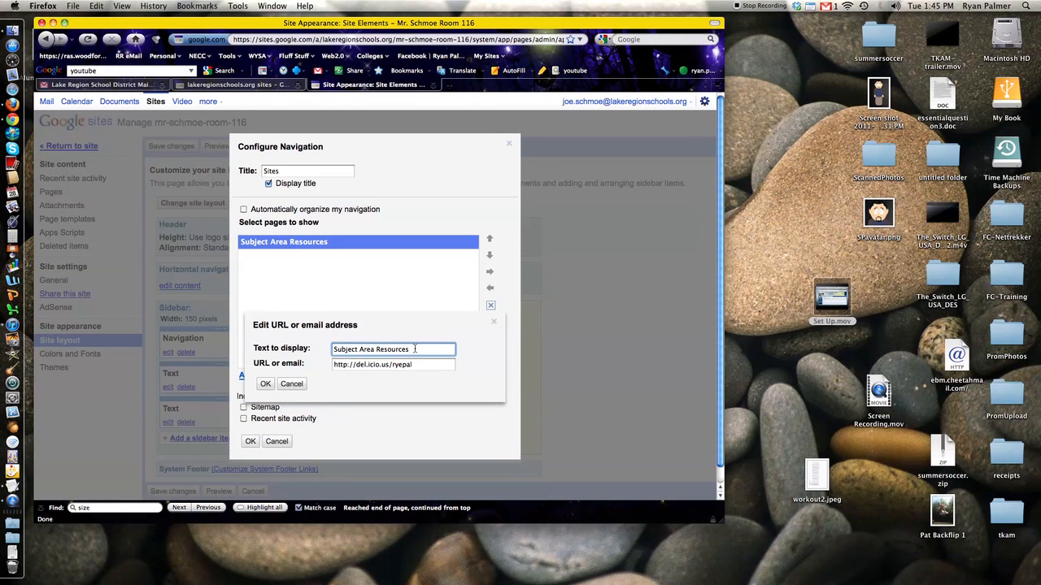
left_click_drag(410, 349, 378, 350)
left_click(378, 350)
left_click_drag(373, 350, 316, 350)
type("Math")
Step: Replace the Math Resources link's URL with the site's own home address and accept the link changes
left_click_drag(418, 365, 312, 364)
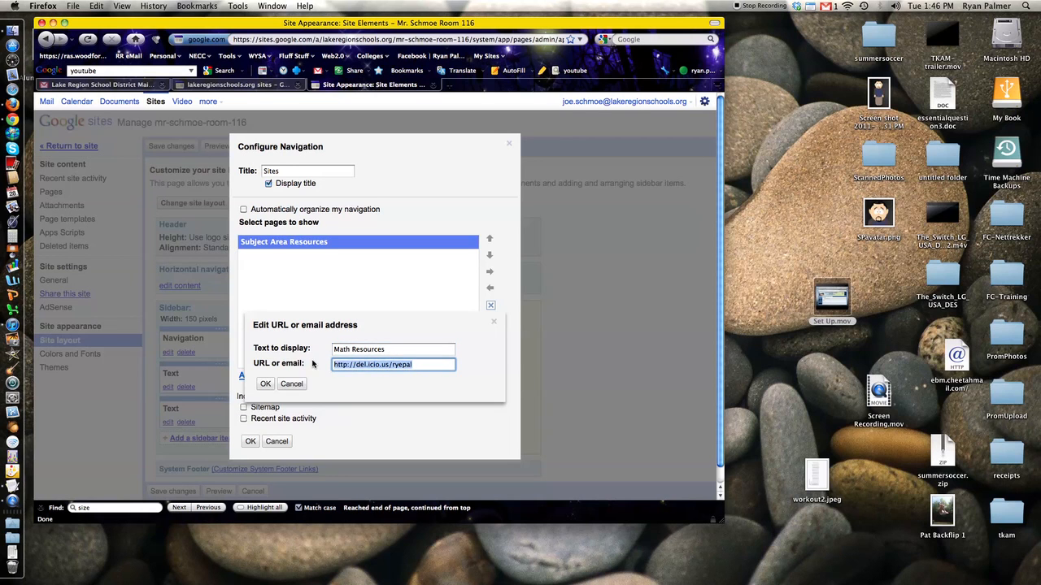
key("BackSpace")
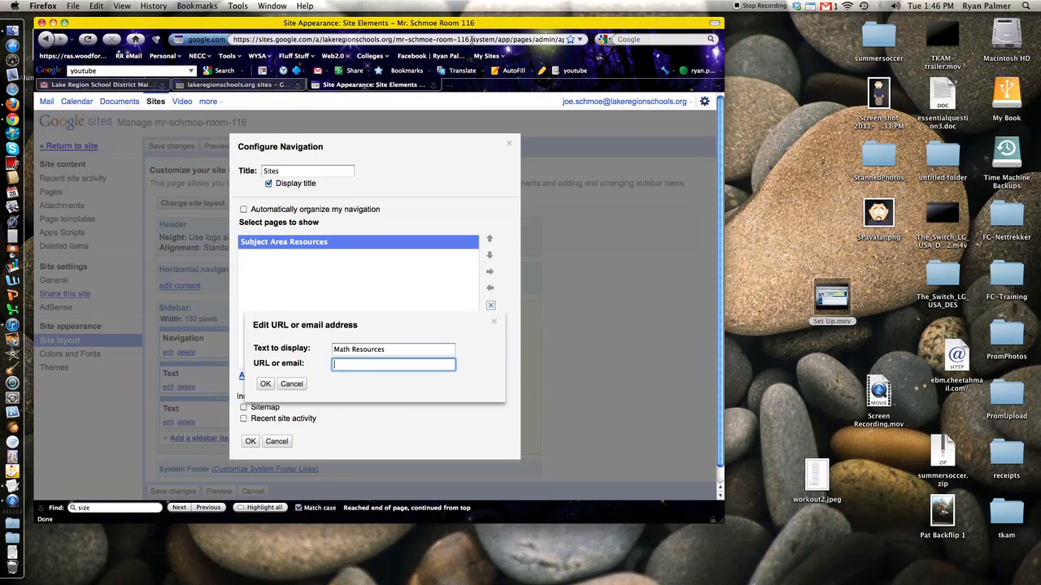
left_click(477, 38)
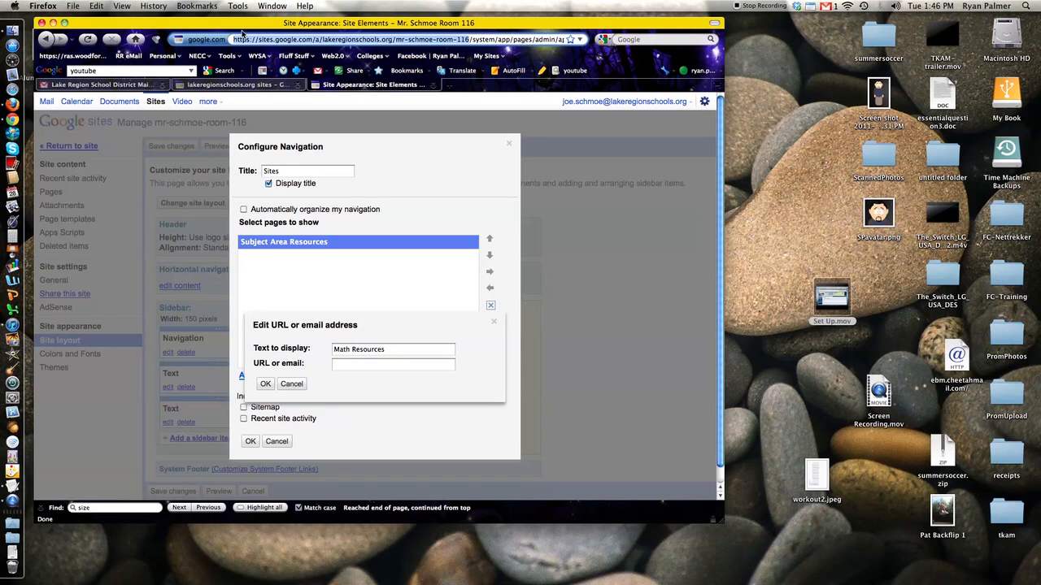
left_click(351, 366)
key("super+v")
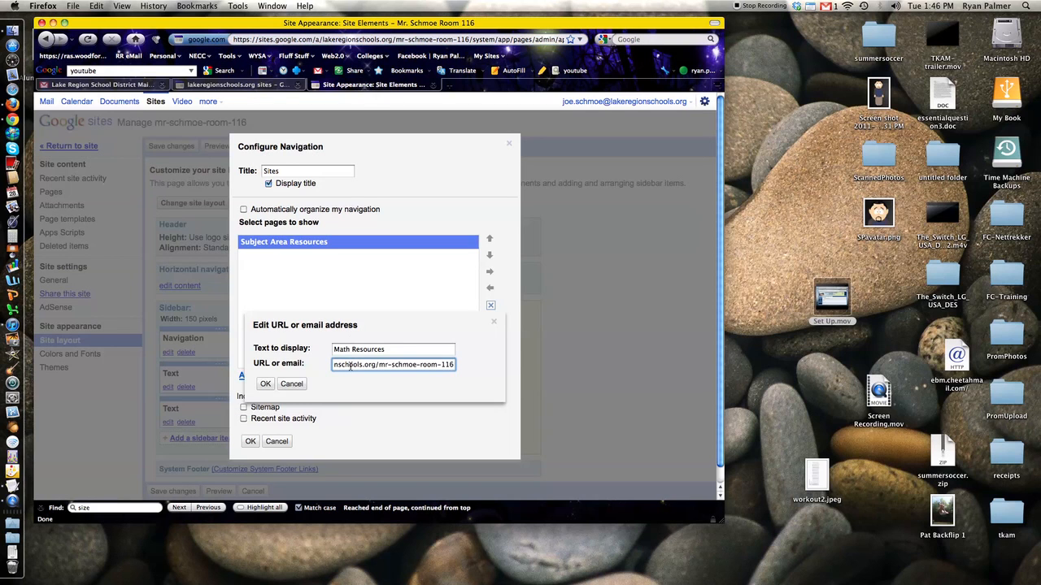
left_click(266, 384)
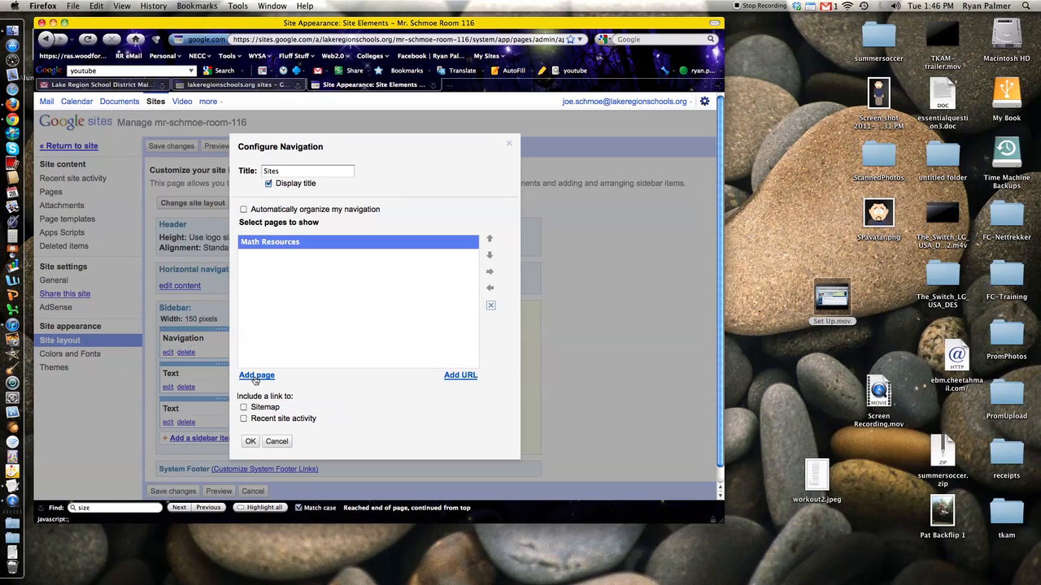
left_click(453, 377)
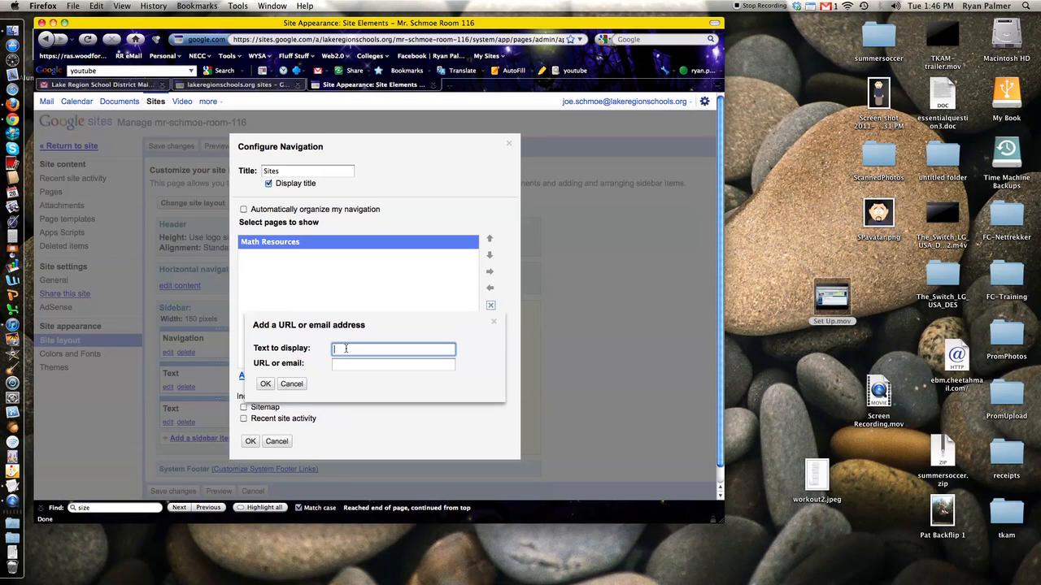
type("ThatQuiz")
key("Tab")
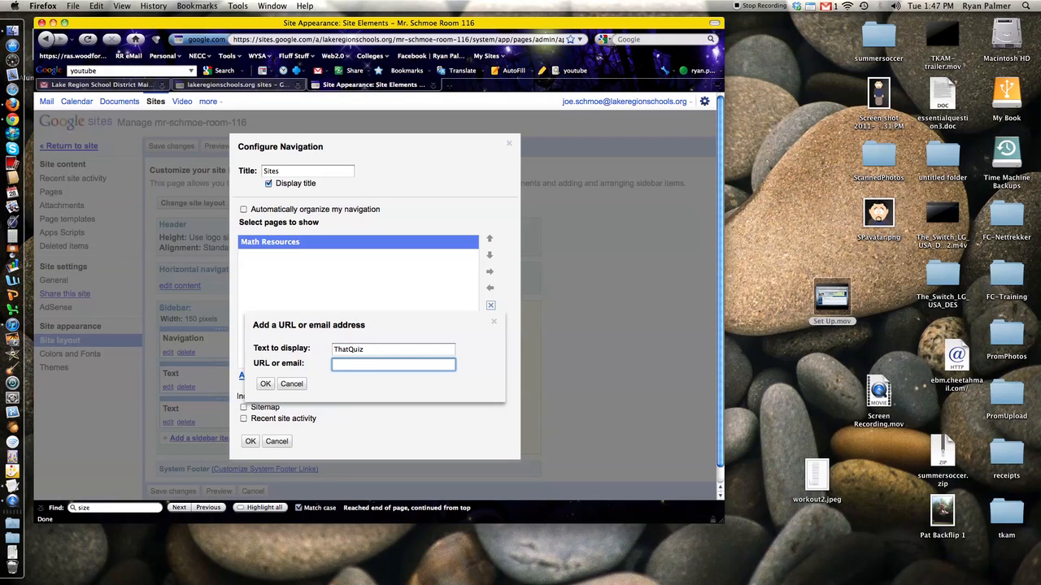
type("http://www.thatquiz.com")
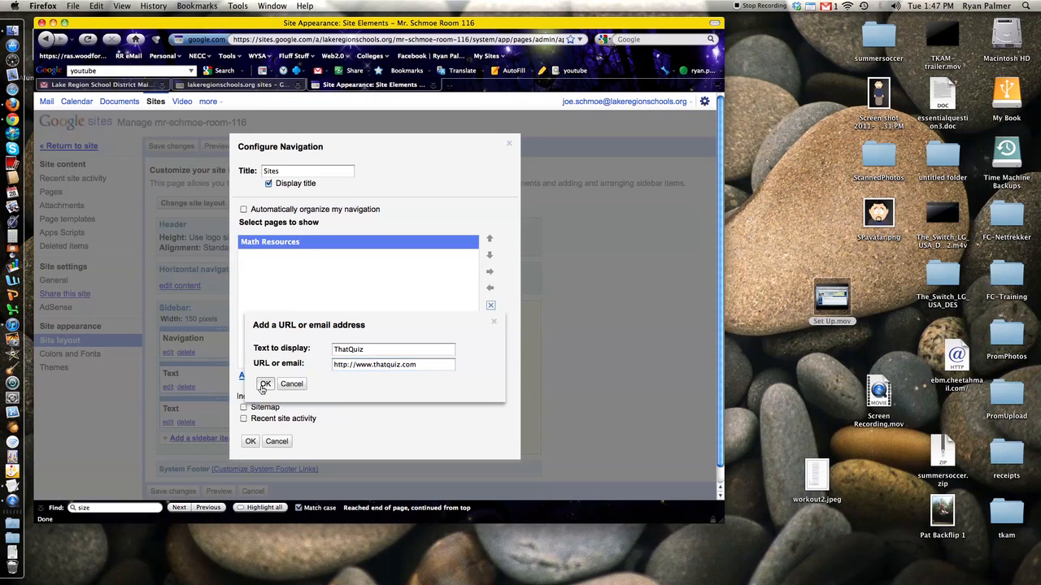
left_click(266, 384)
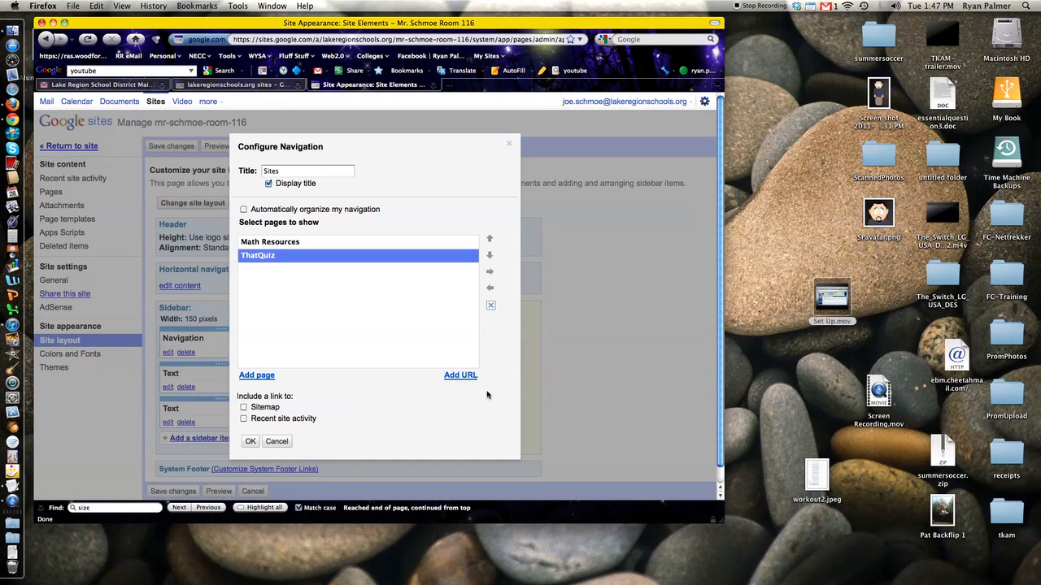
left_click(456, 378)
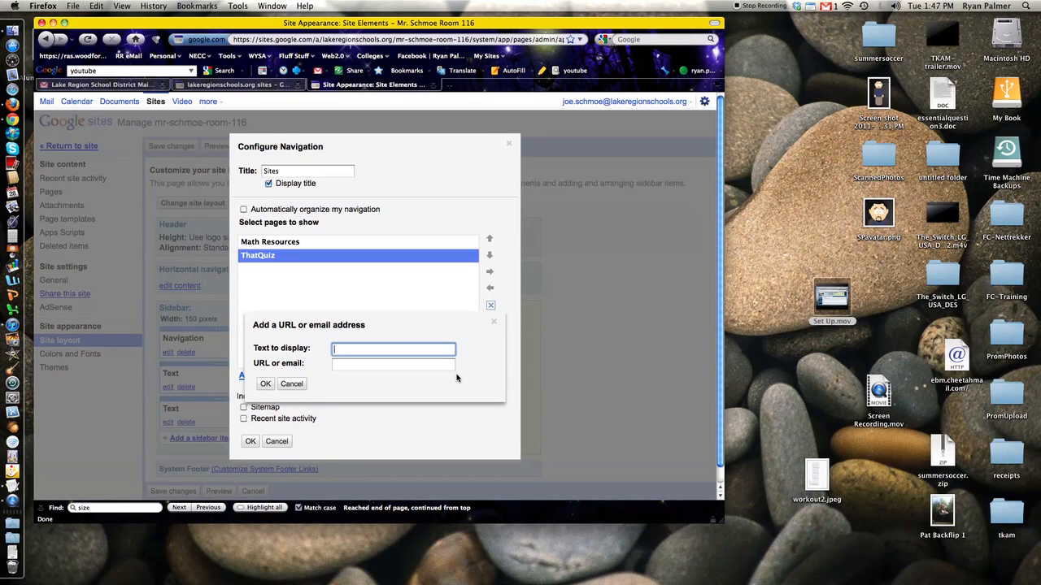
type("Khan Academy")
key("Tab")
type("http://www")
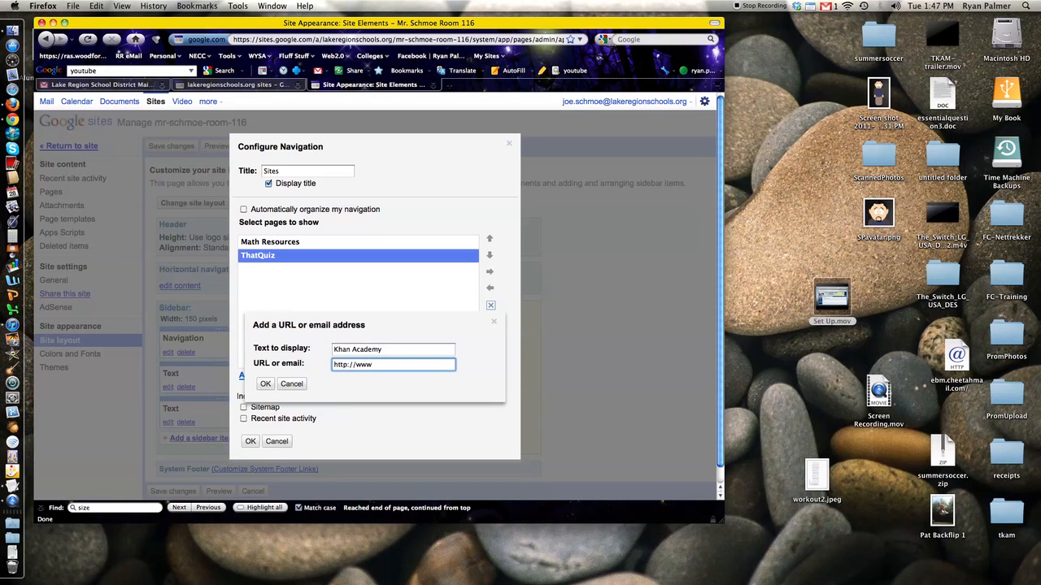
type(".khanacademy.c")
type("rg")
left_click(265, 384)
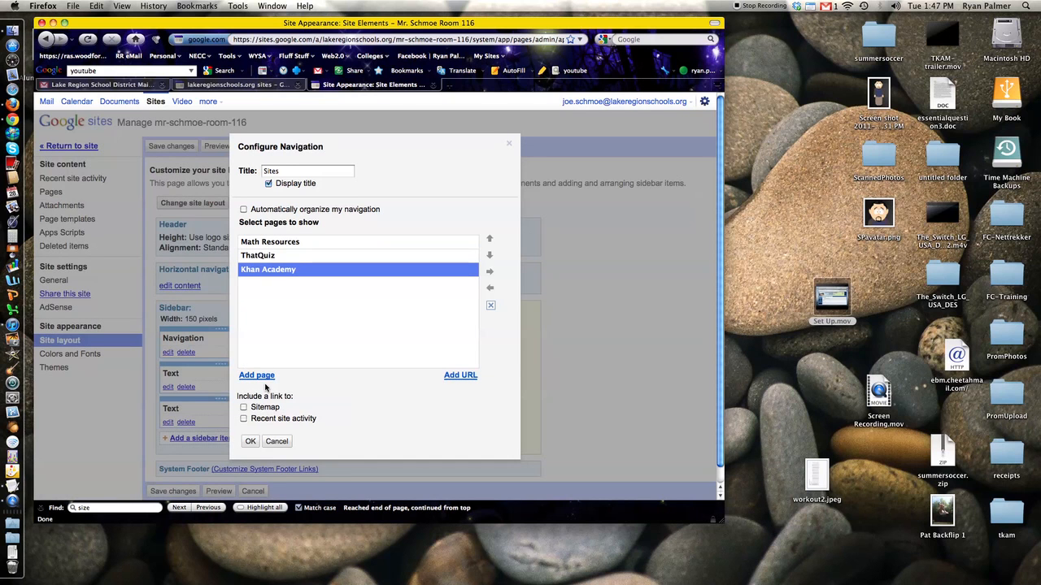
left_click(458, 376)
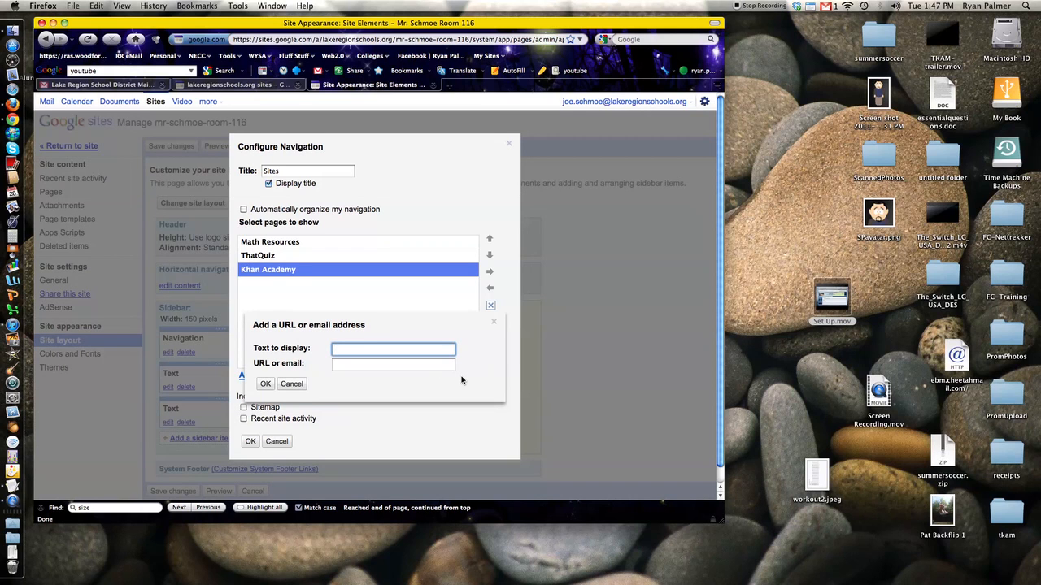
type("Math Power")
key("Tab")
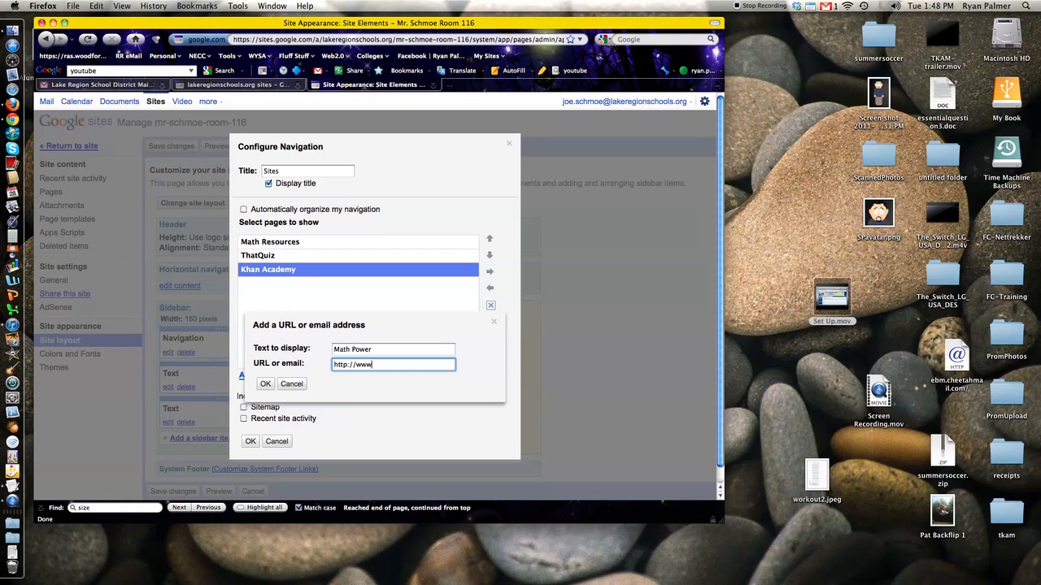
type("http://www.mathpower.com")
left_click(264, 384)
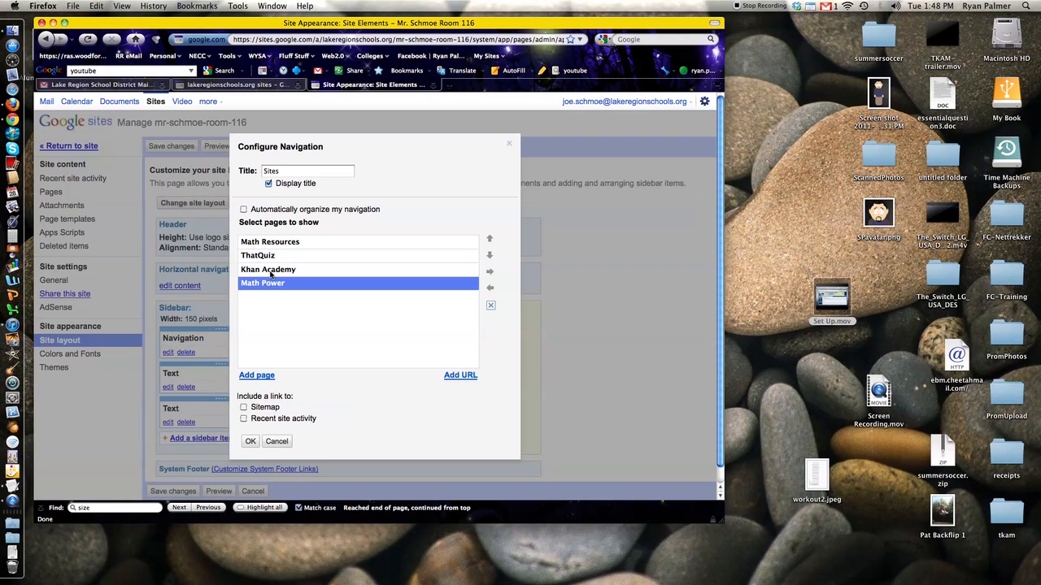
Step: Accept the navigation configuration, save the site layout changes and return to the site
left_click(250, 443)
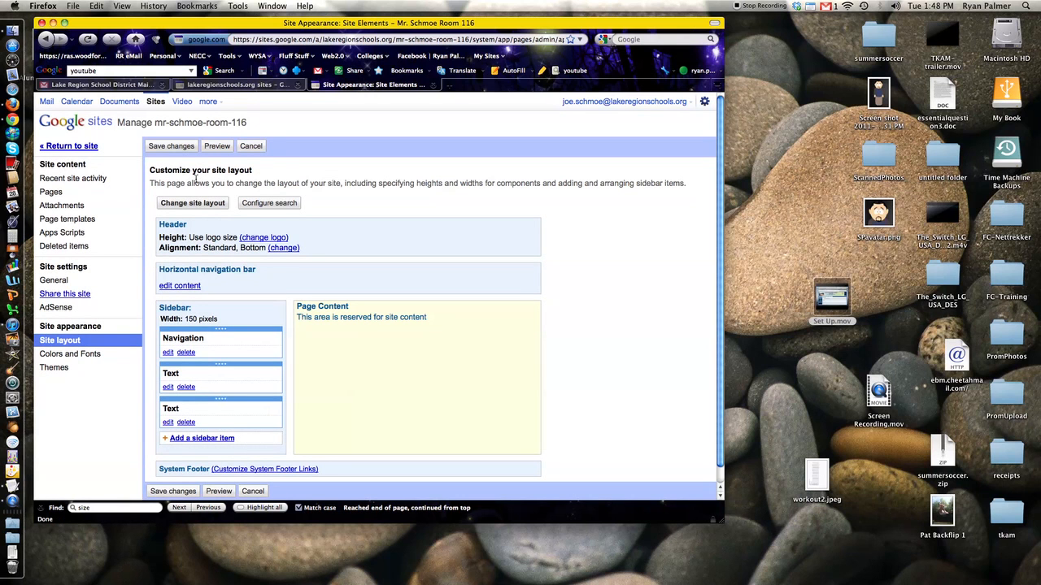
left_click(169, 147)
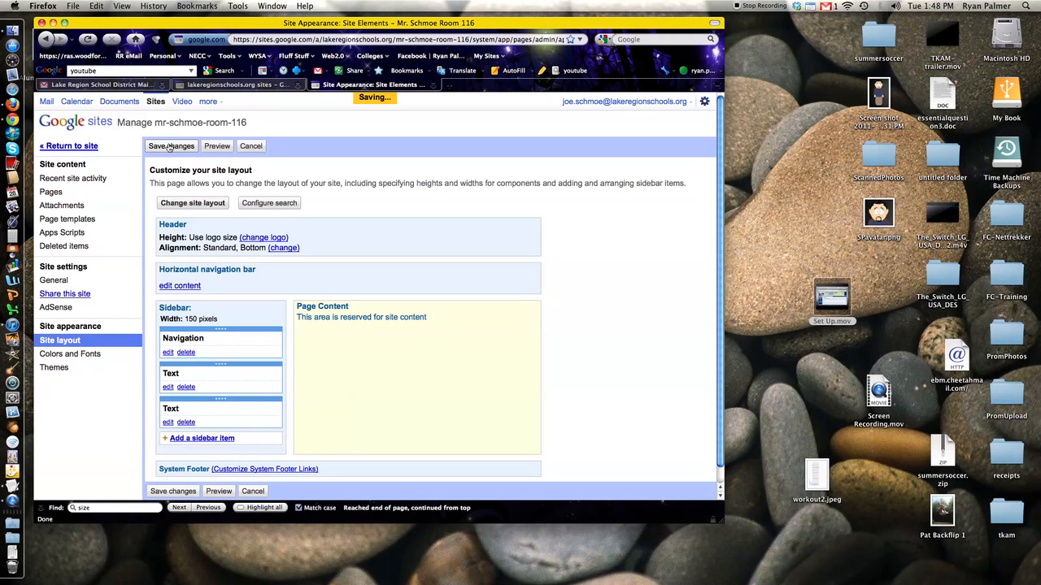
left_click(80, 148)
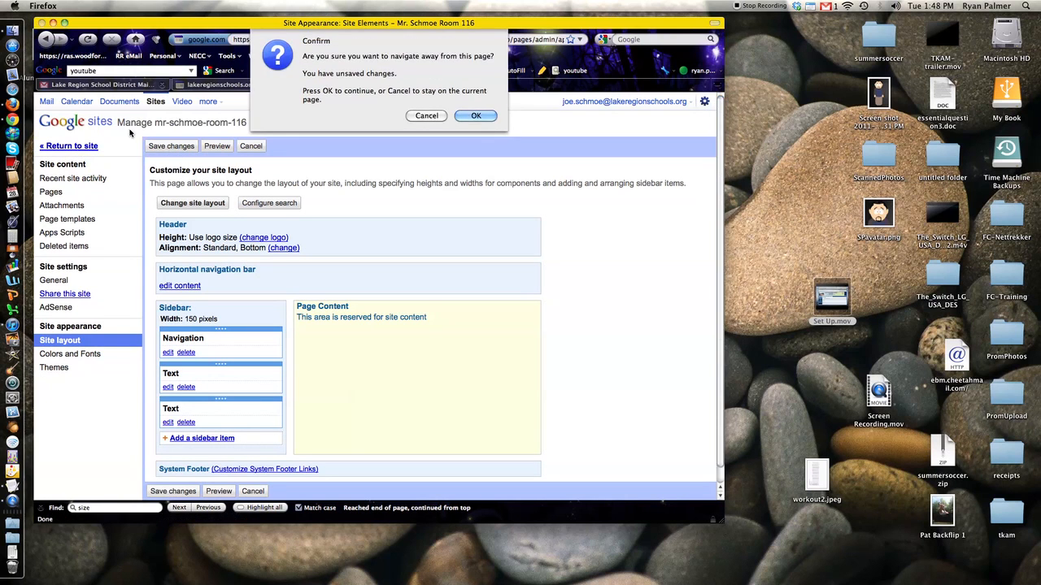
left_click(426, 116)
left_click(169, 147)
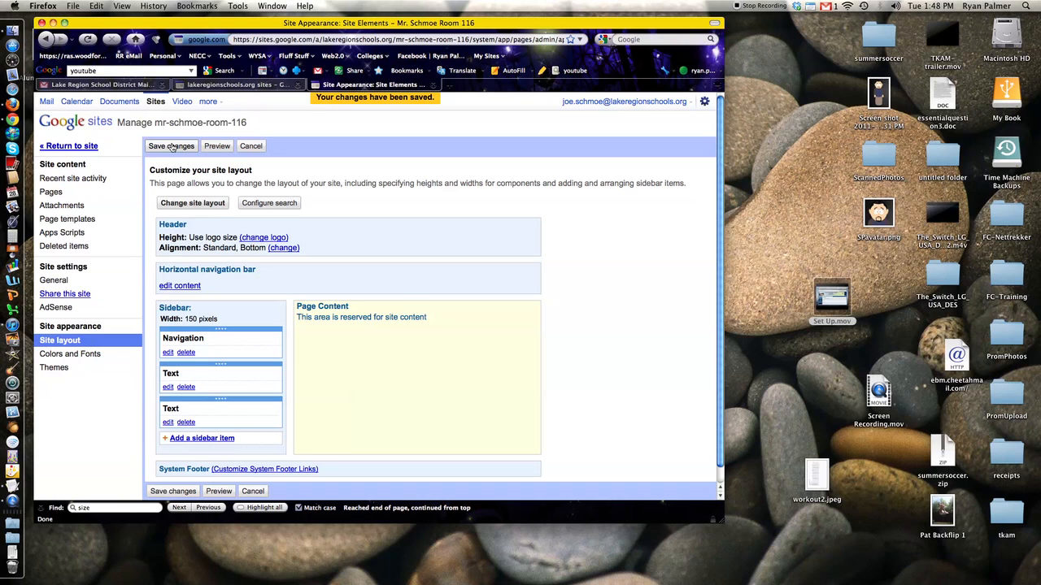
left_click(70, 148)
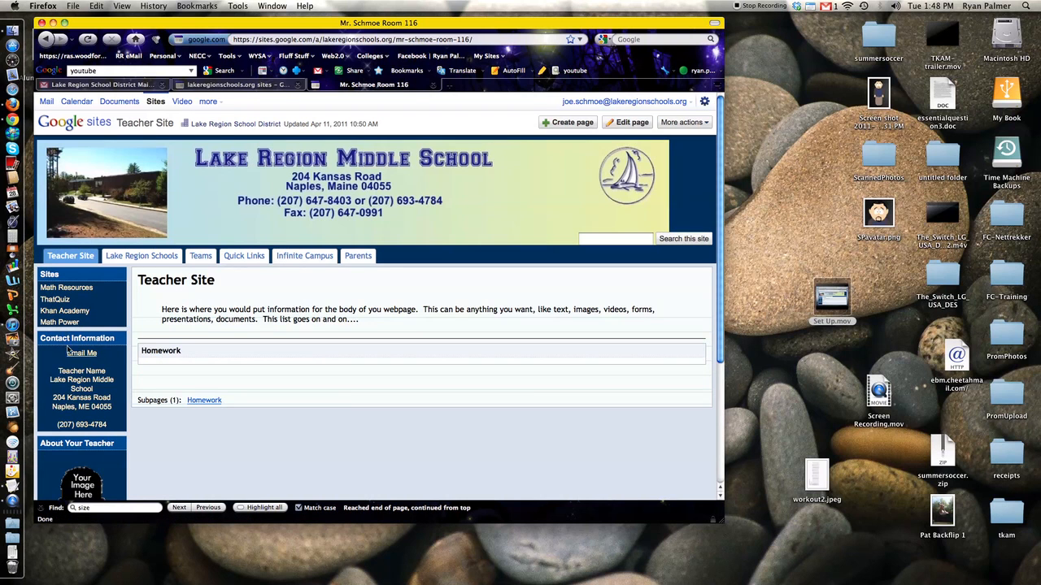
Step: Open the sidebar's Contact Information text box for editing and confirm the Email Me link's target address
scroll(97, 370, "down", 4)
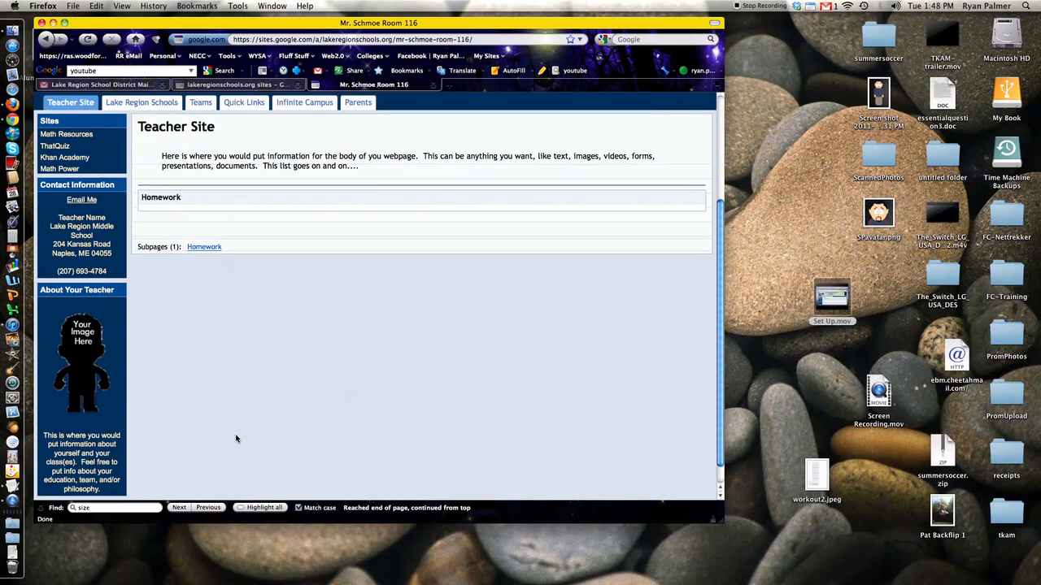
scroll(235, 439, "down", 1)
left_click(59, 481)
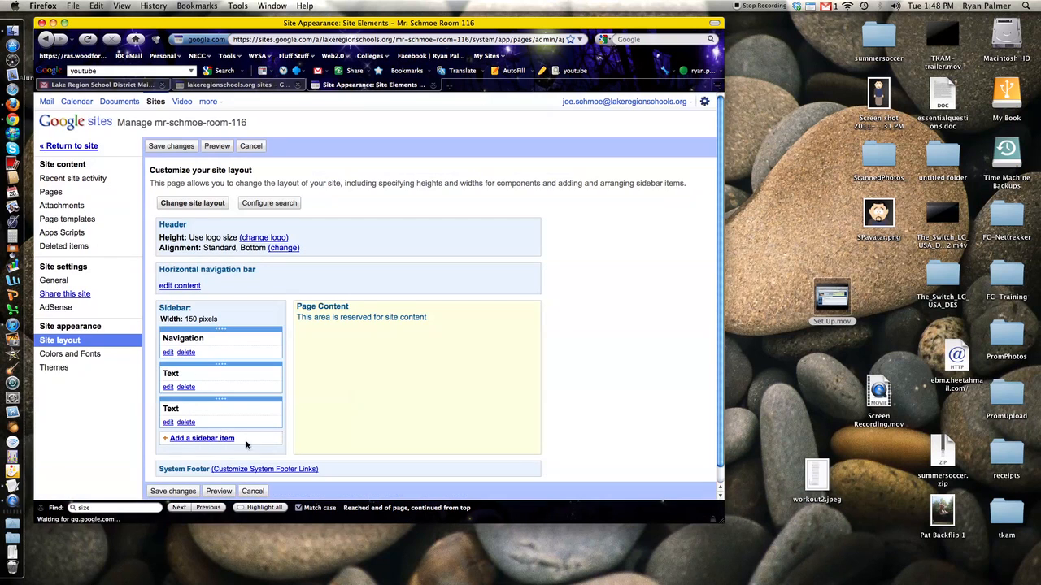
left_click(167, 387)
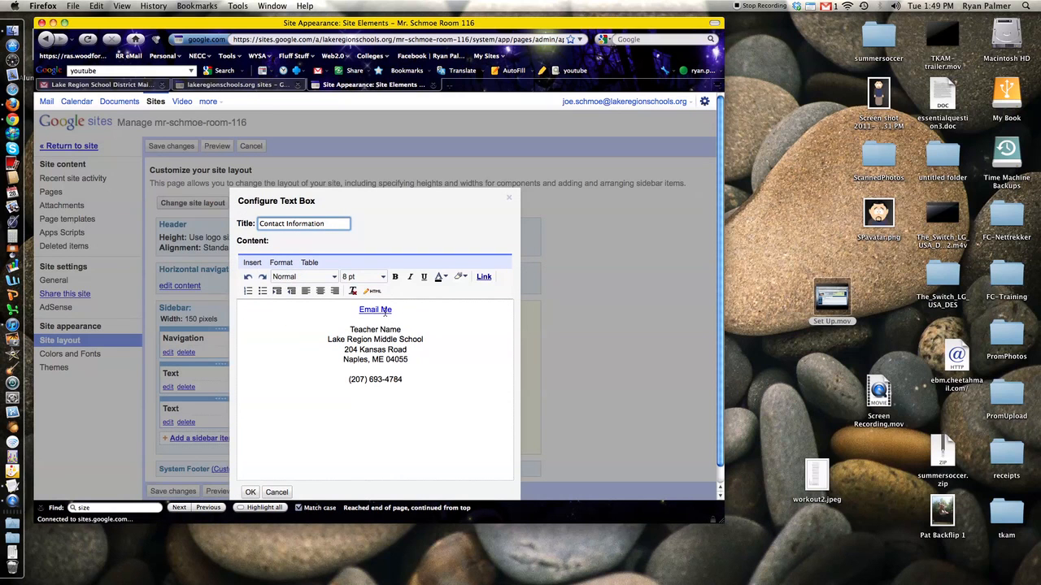
left_click(373, 311)
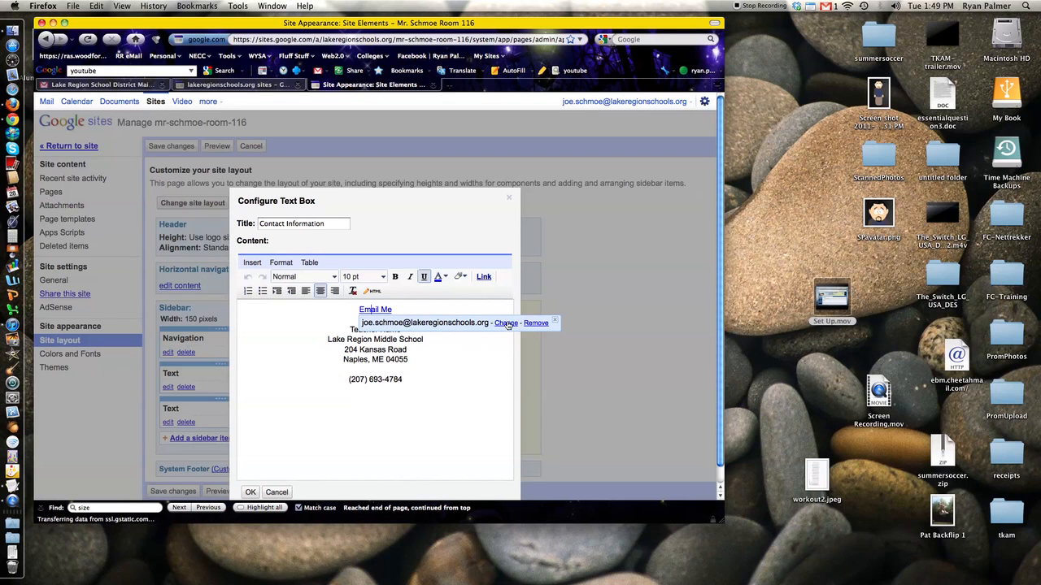
left_click(505, 323)
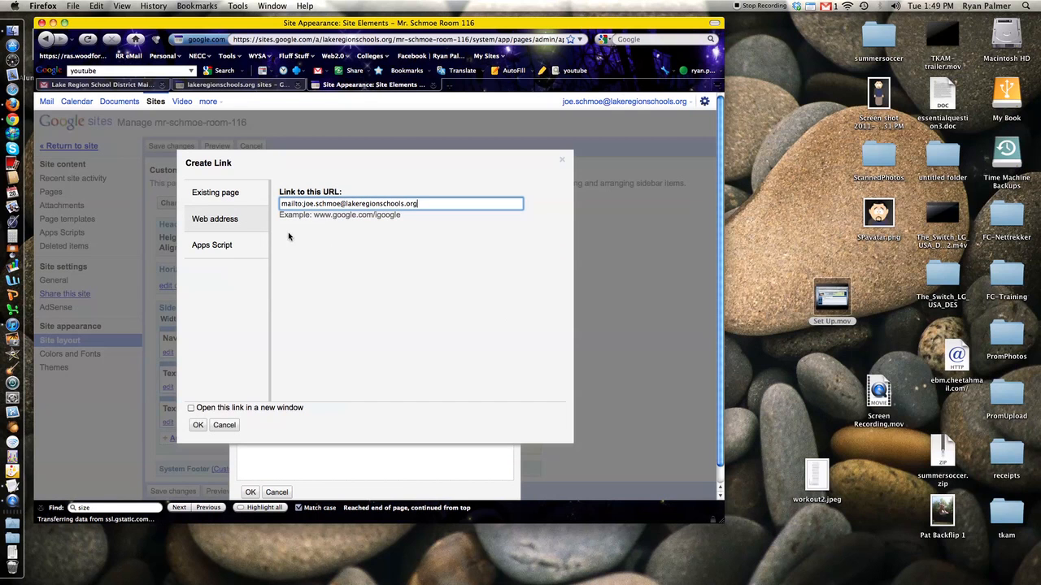
left_click(198, 425)
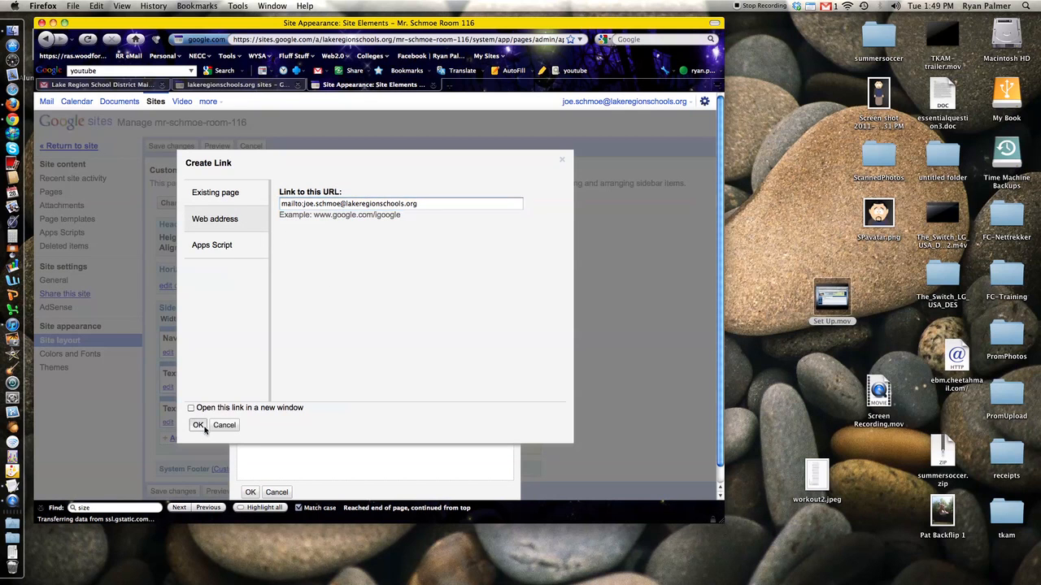
left_click(416, 387)
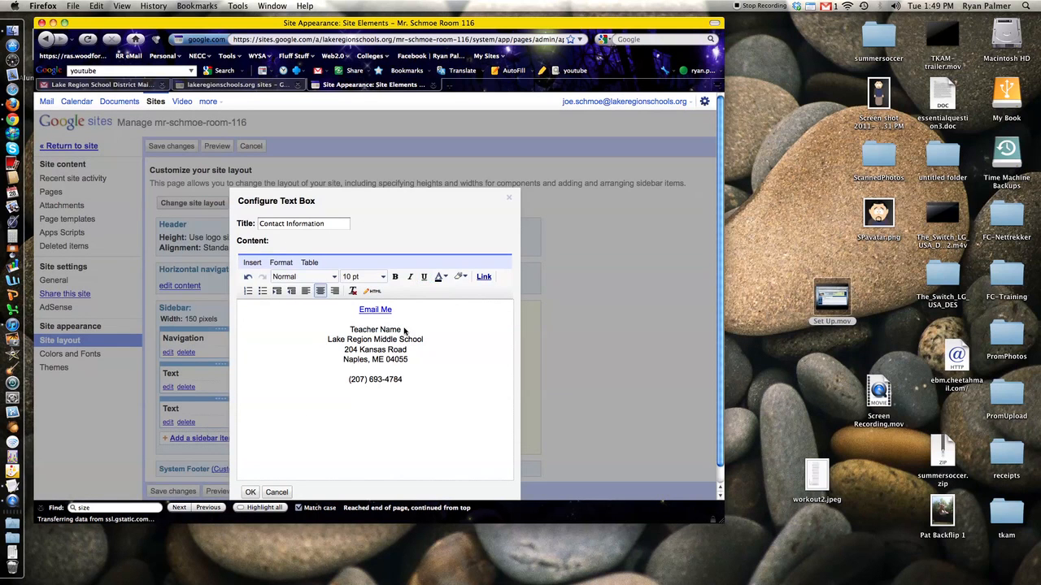
Step: Replace the Teacher Name placeholder with the teacher's full name and add the lines Math Teacher and Katahdin Team beneath it
left_click_drag(397, 330, 347, 331)
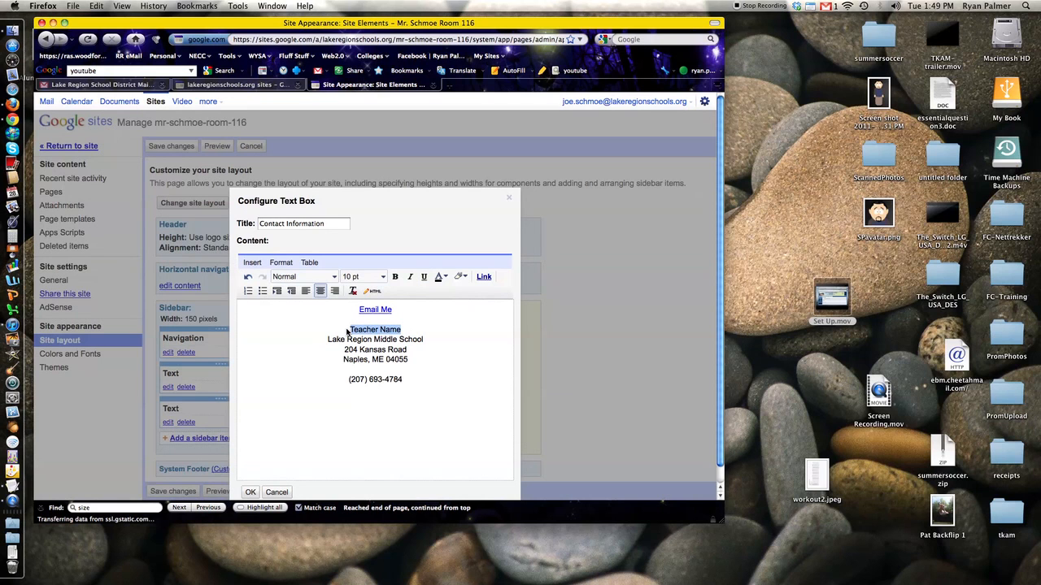
type("Joseph Schmoe")
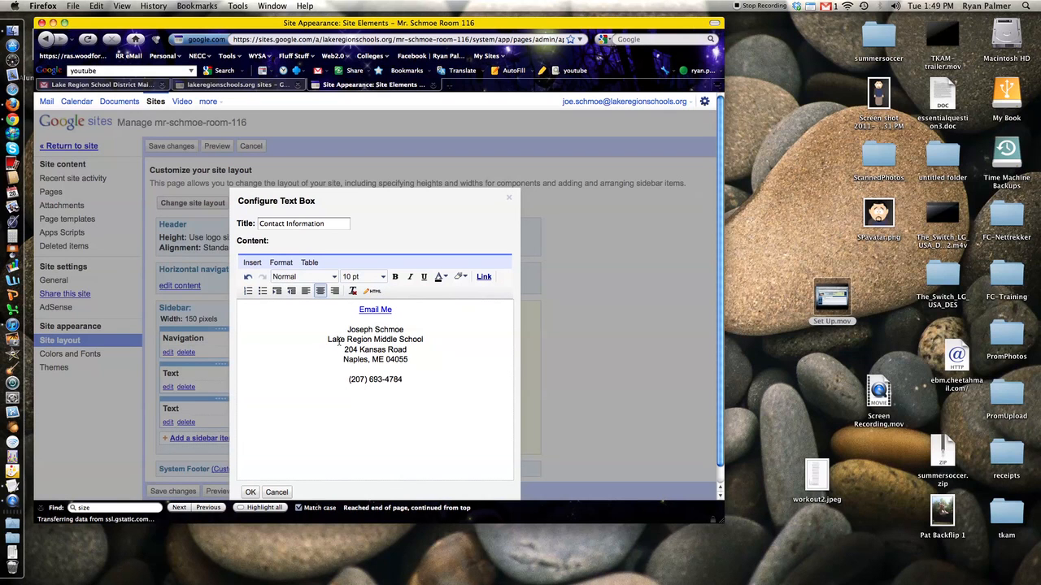
key("Return")
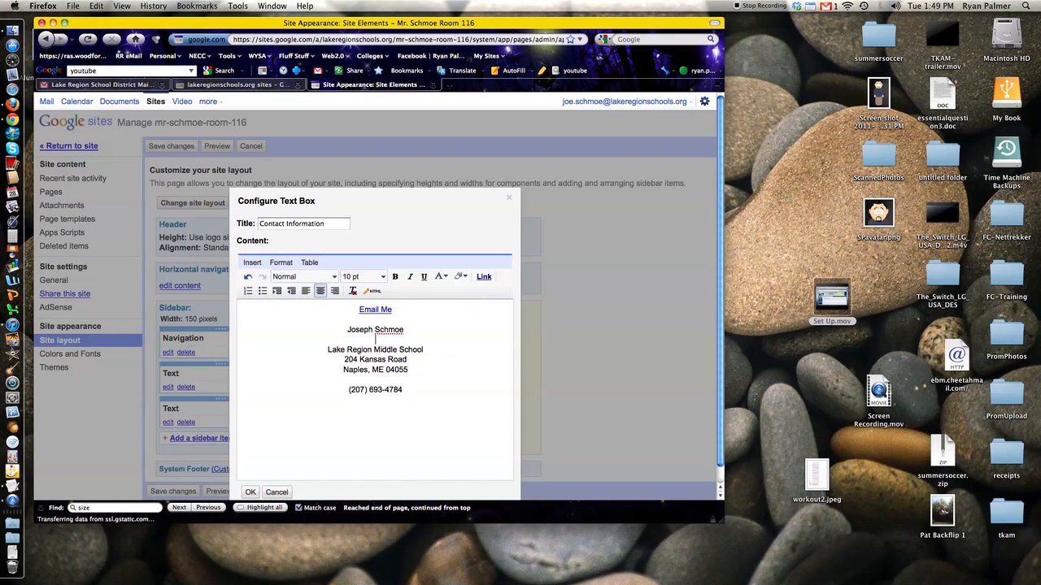
type("Math Teacher")
key("Return")
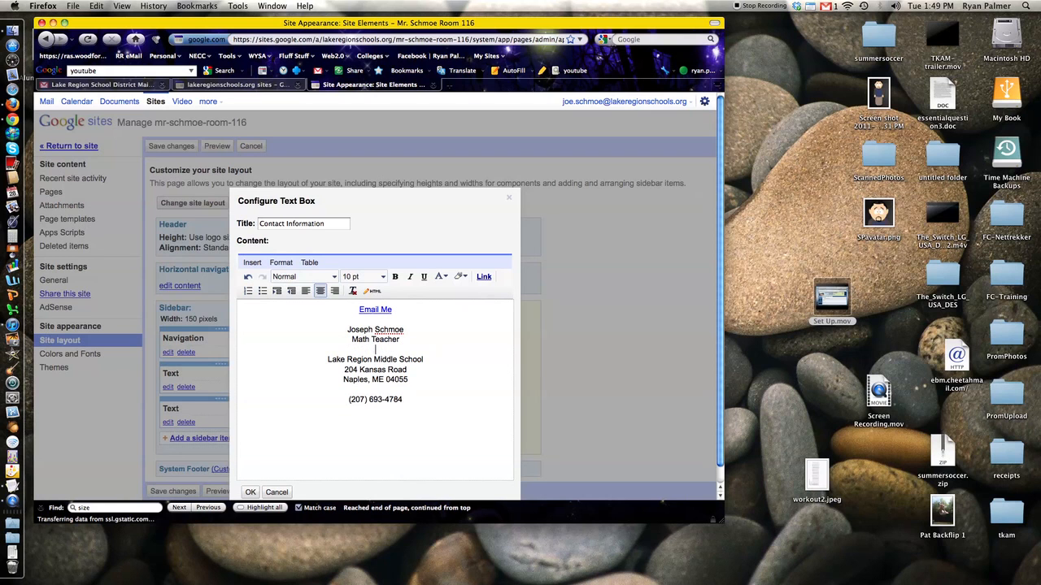
type("Kath")
type("hdin")
type(" Team")
key("Return")
key("Return")
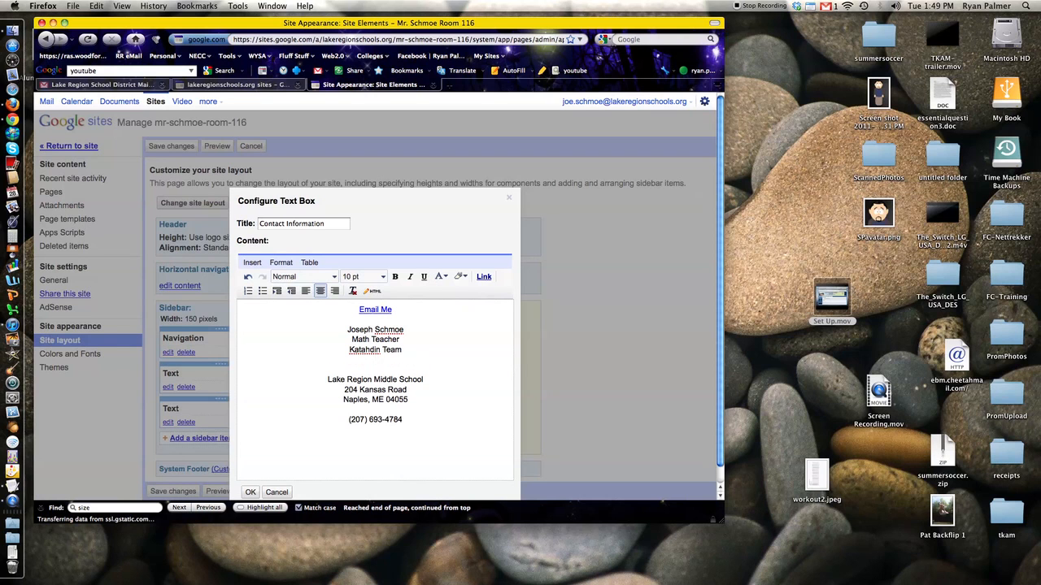
Step: Accept the Contact Information text box, save the site layout changes and return to the site
left_click(289, 412)
left_click(251, 493)
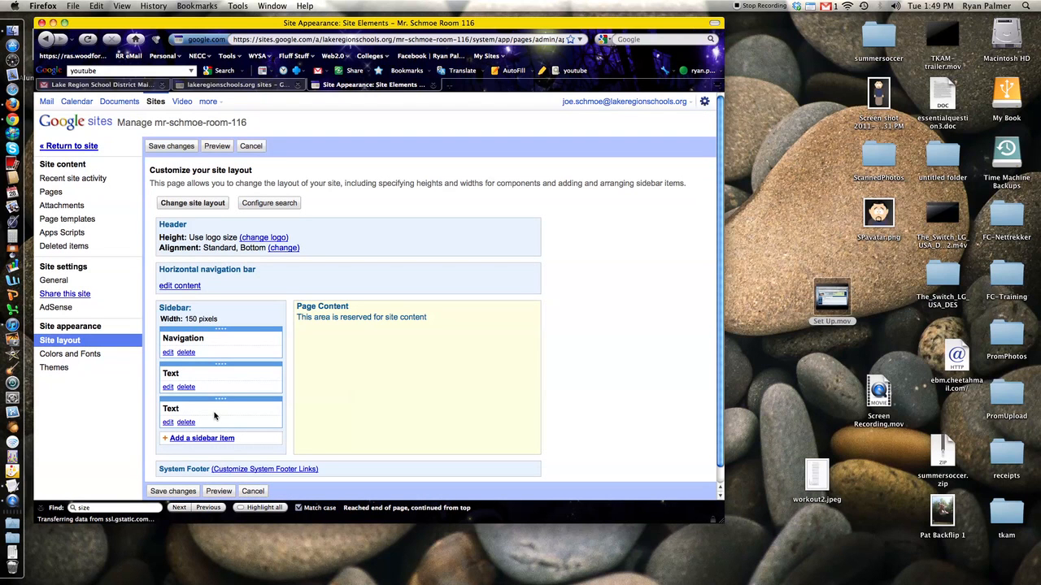
left_click(169, 146)
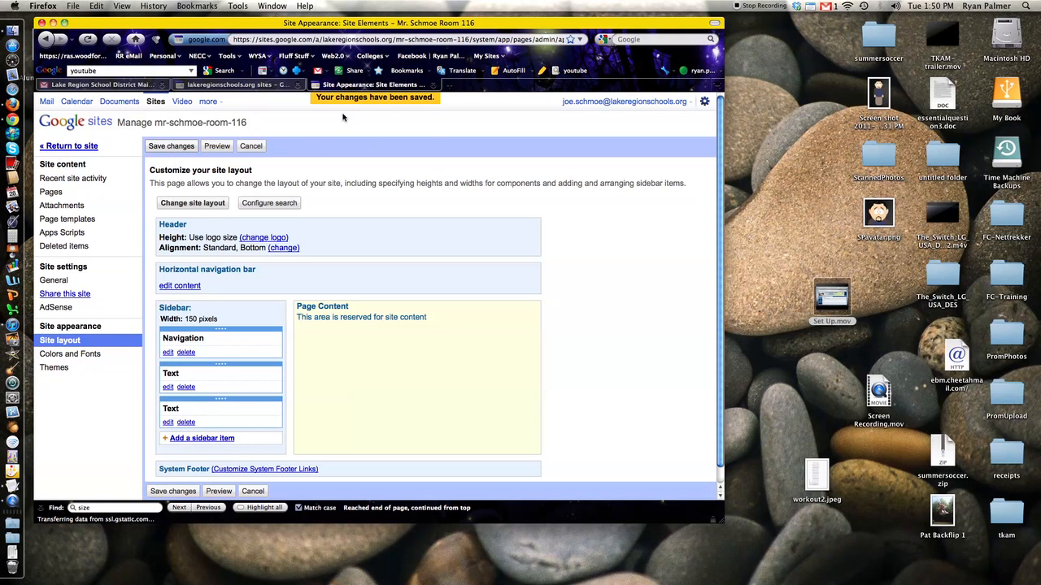
left_click(55, 148)
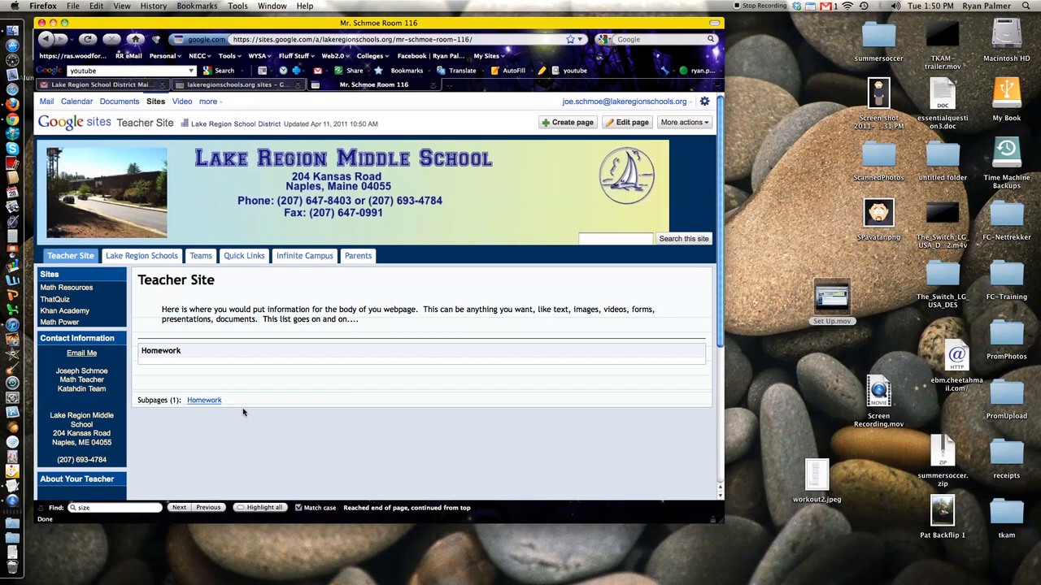
Step: Open the sidebar's About Your Teacher text box for editing and remove the placeholder image together with its link
scroll(176, 423, "down", 5)
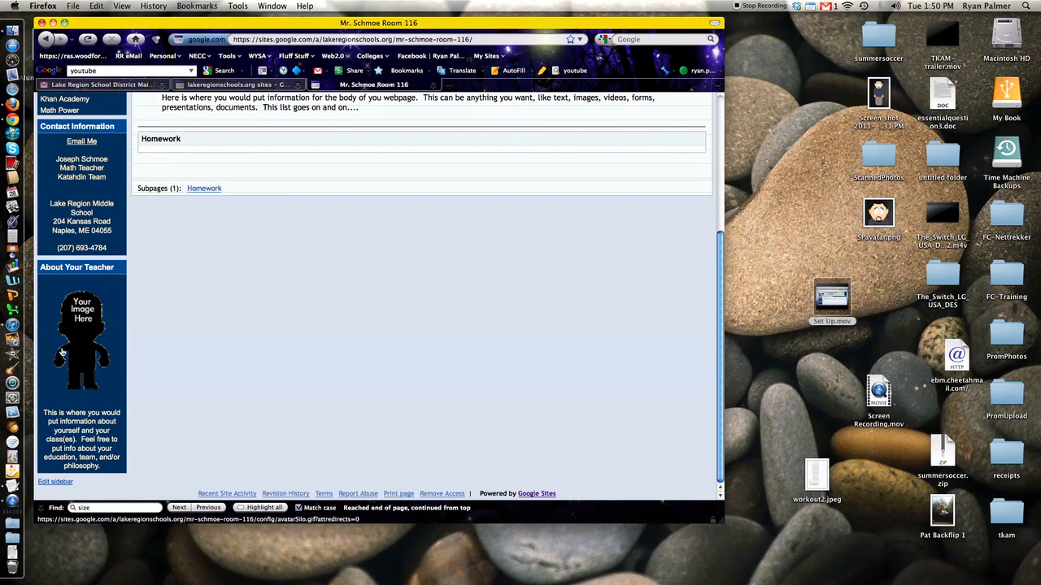
left_click(58, 483)
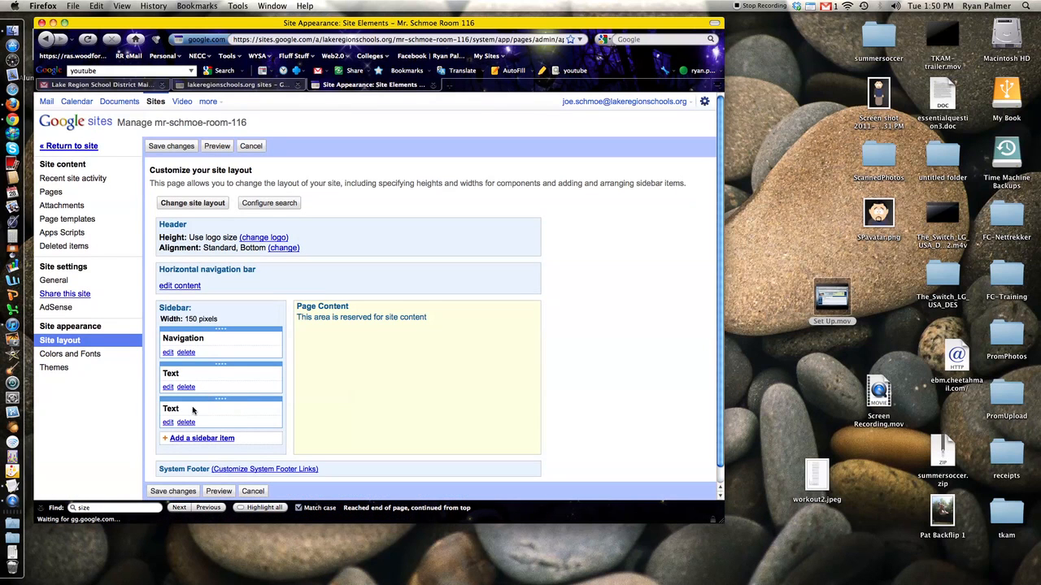
left_click(167, 422)
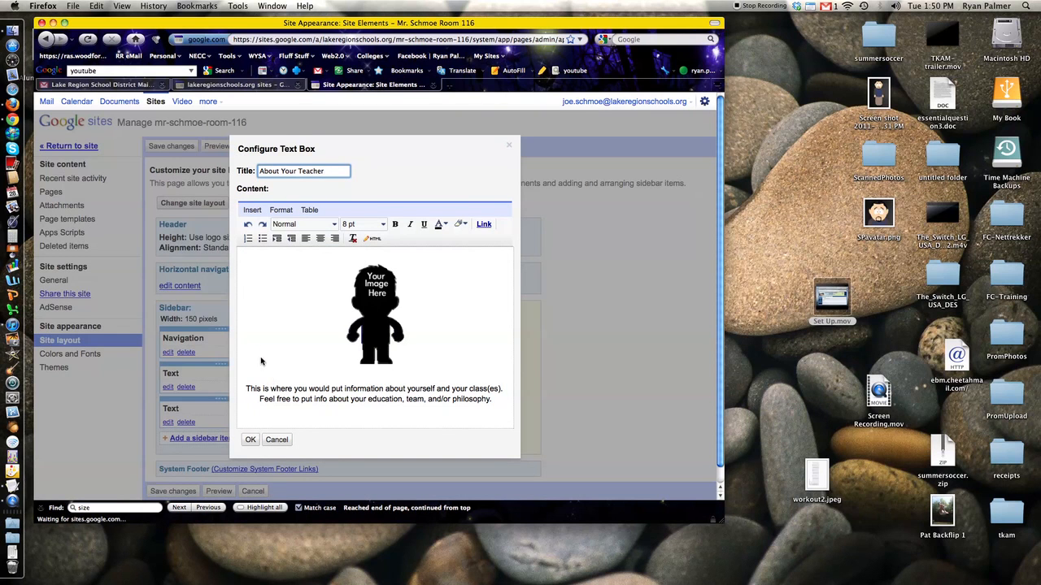
left_click(364, 302)
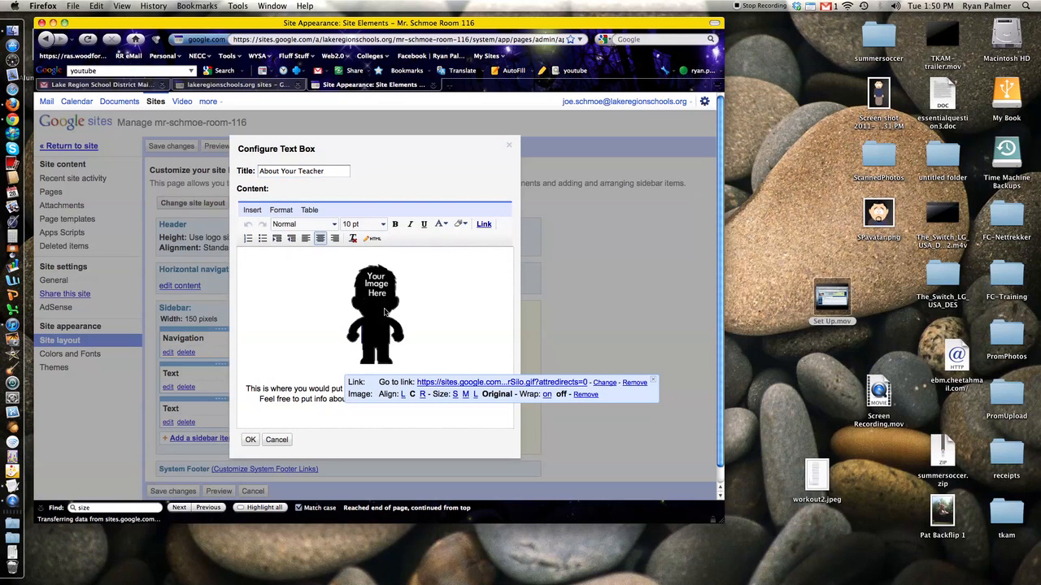
left_click(634, 382)
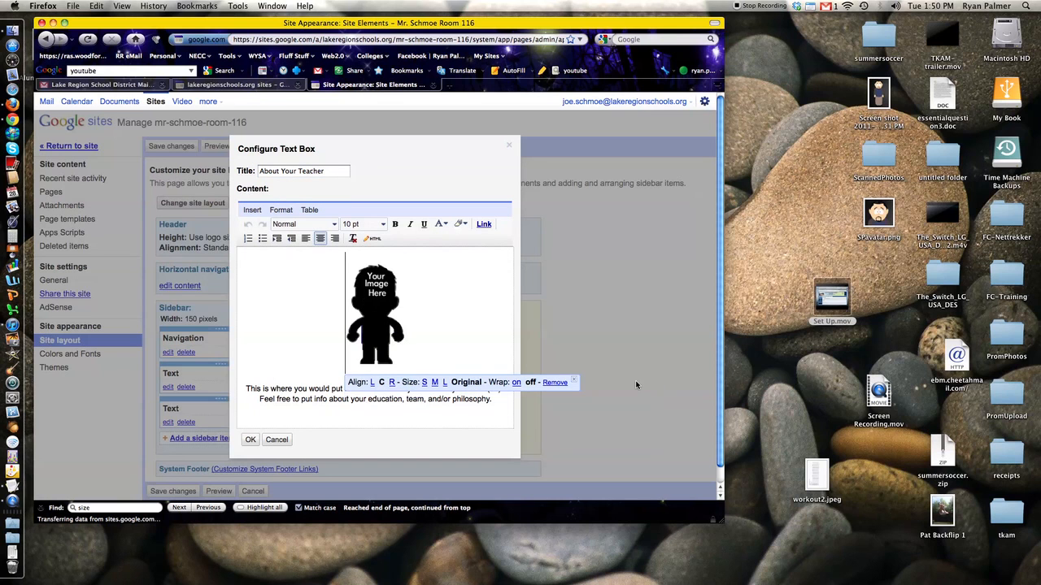
left_click(555, 383)
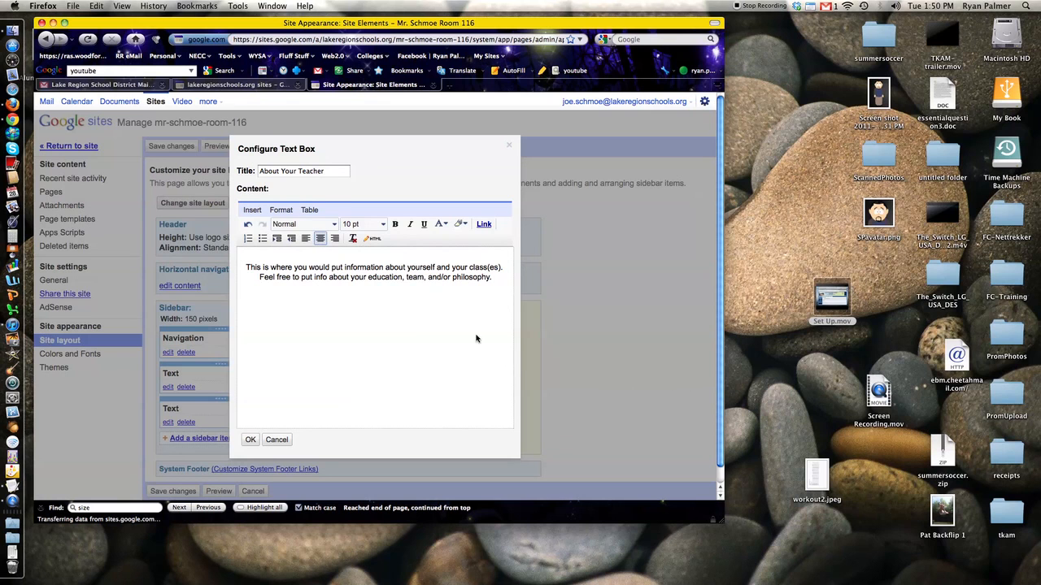
Step: Upload SPavatar.png from the Desktop, insert it above the About Your Teacher text and center it
left_click(248, 211)
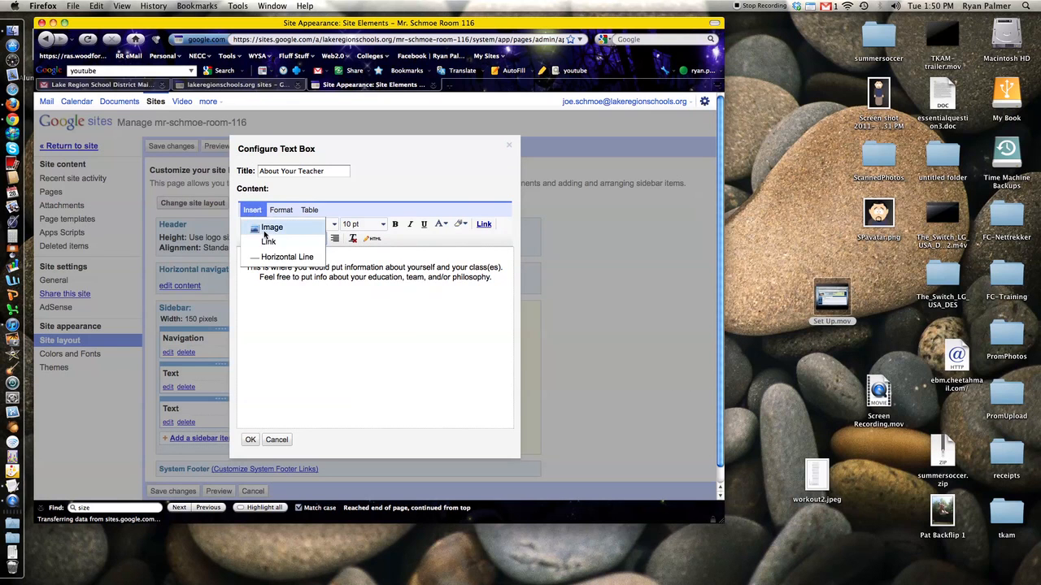
left_click(265, 232)
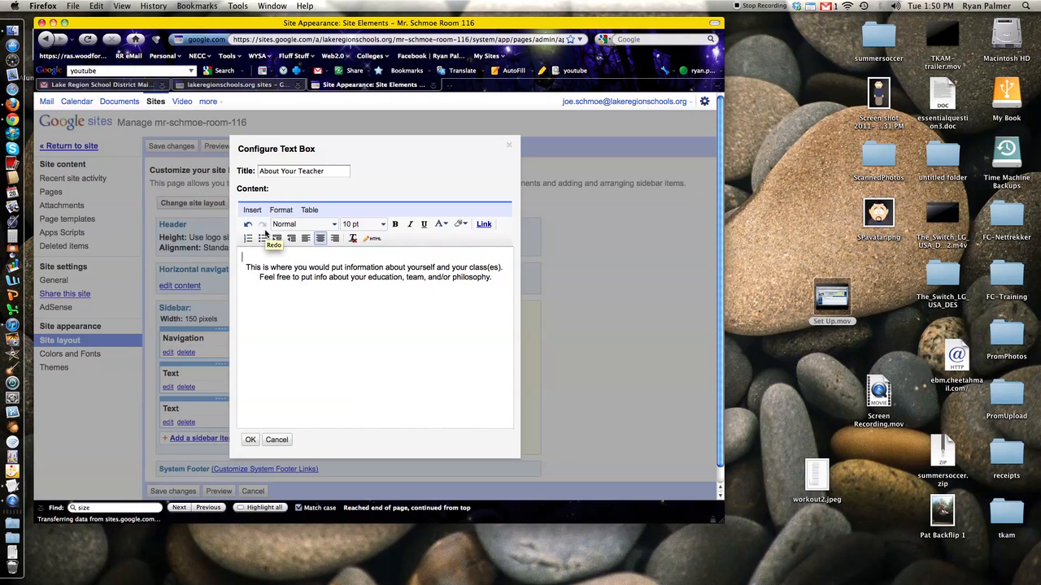
left_click(252, 210)
left_click(257, 230)
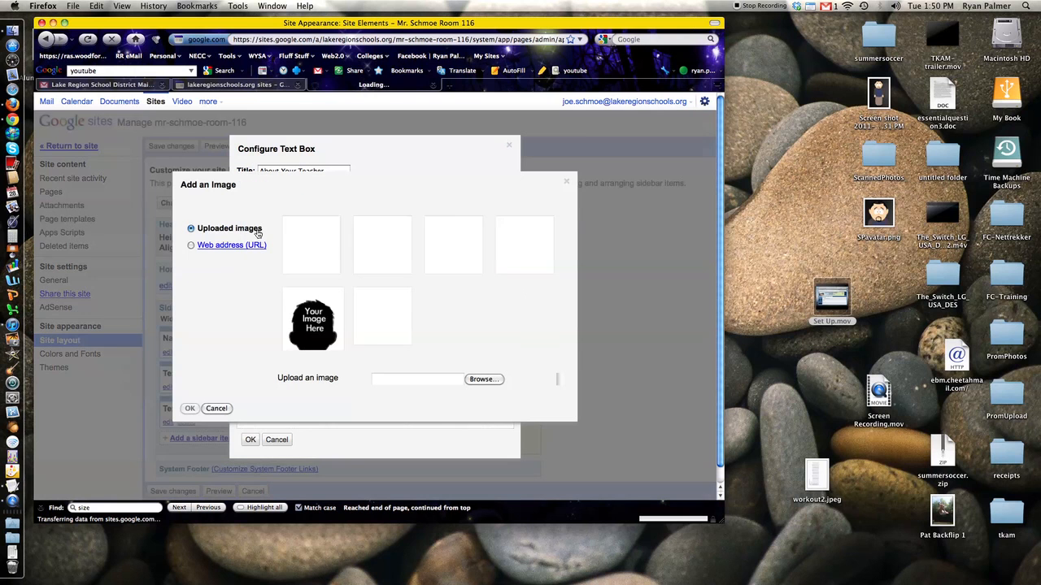
left_click(498, 380)
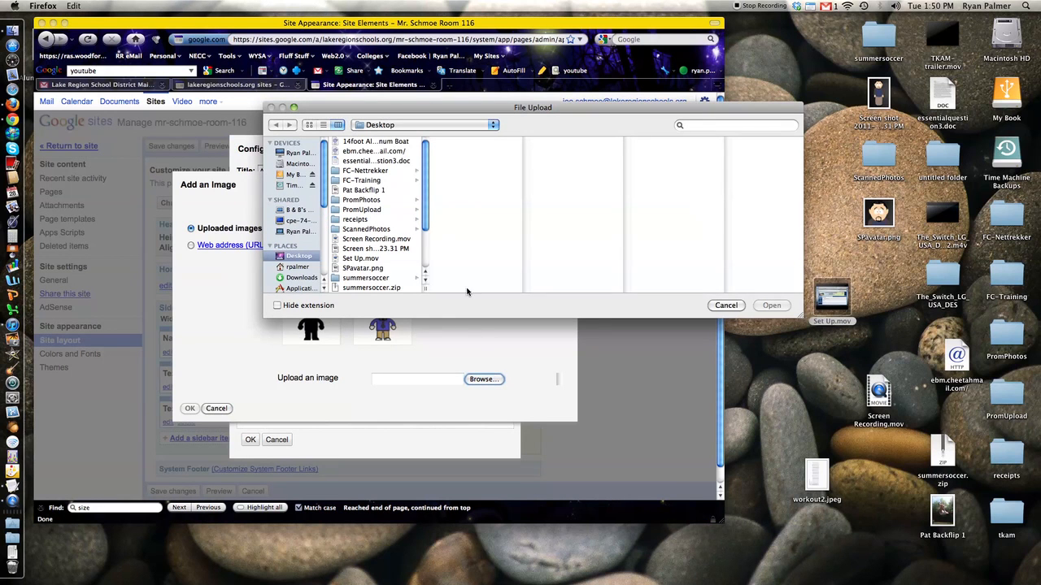
left_click(363, 269)
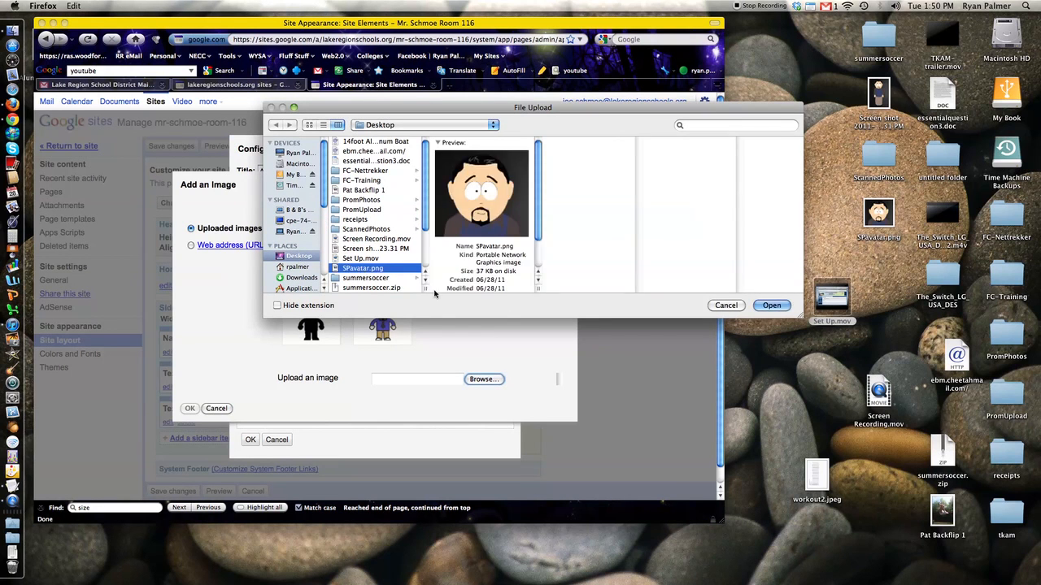
left_click(772, 306)
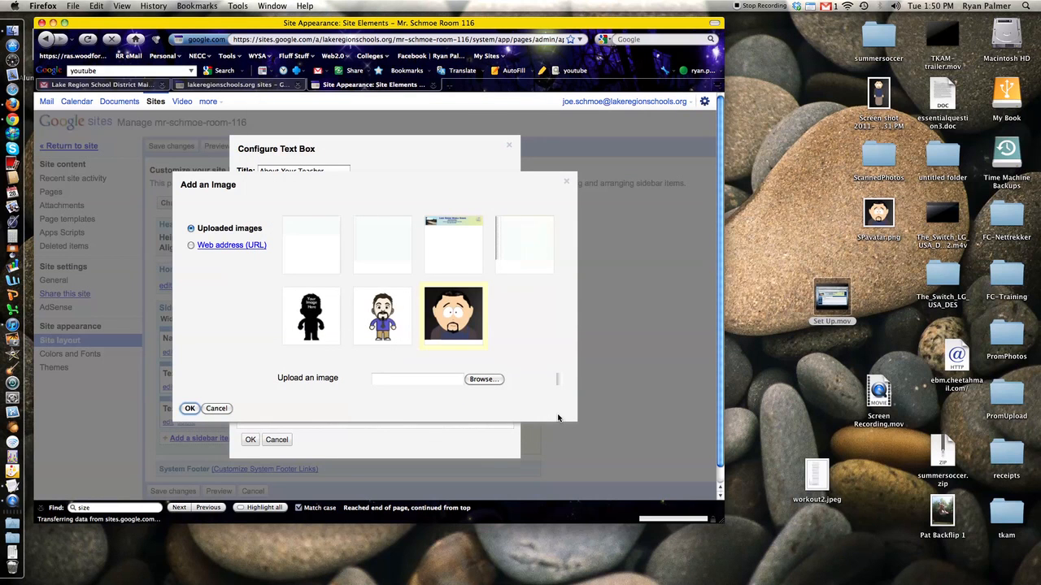
left_click(190, 409)
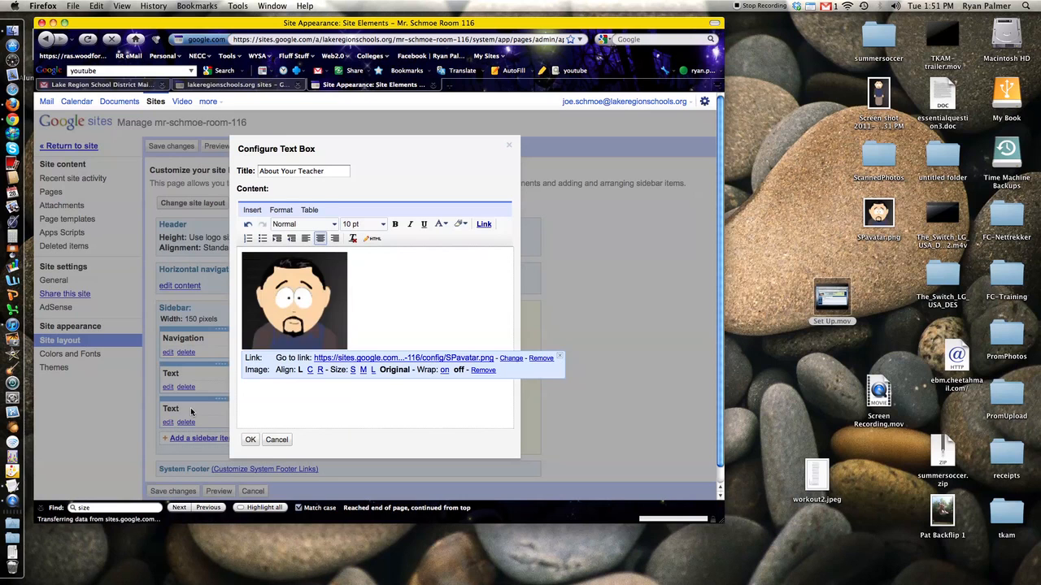
left_click(310, 370)
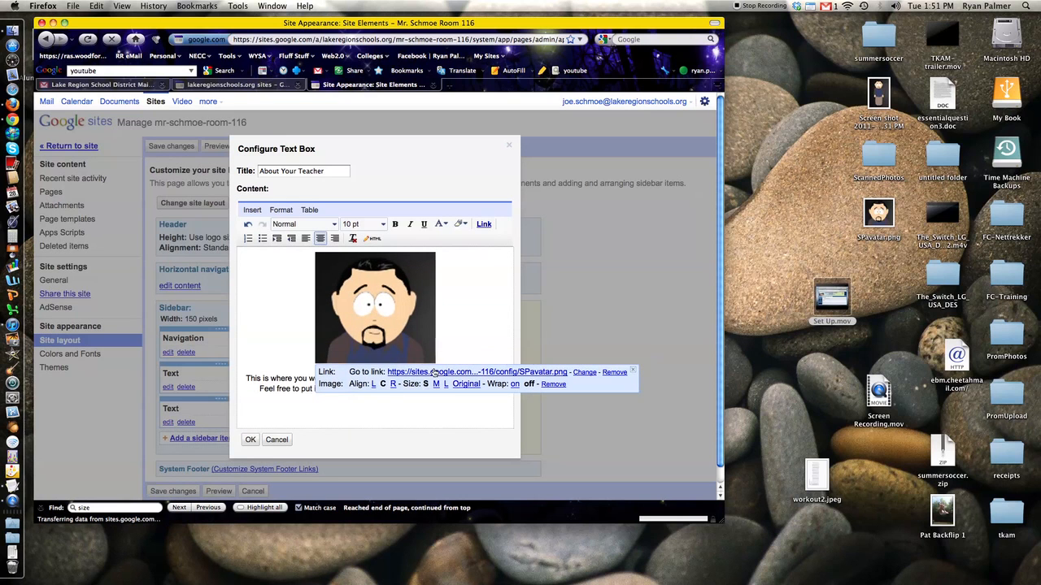
left_click(377, 406)
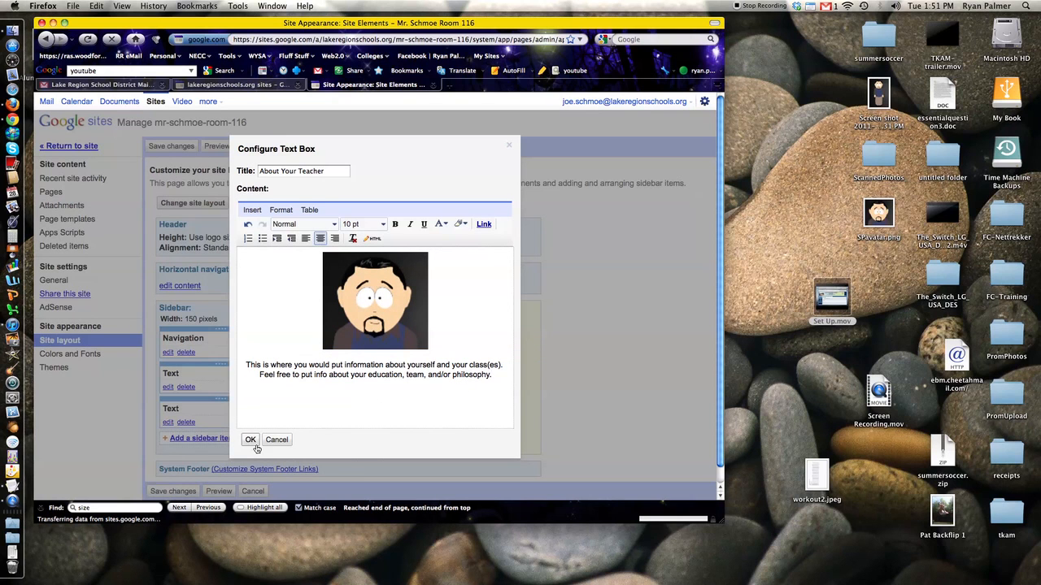
Step: Replace the placeholder paragraph with the teacher biography copied from the open TextEdit document, splitting "gradebooks" into "grade books"
left_click(13, 486)
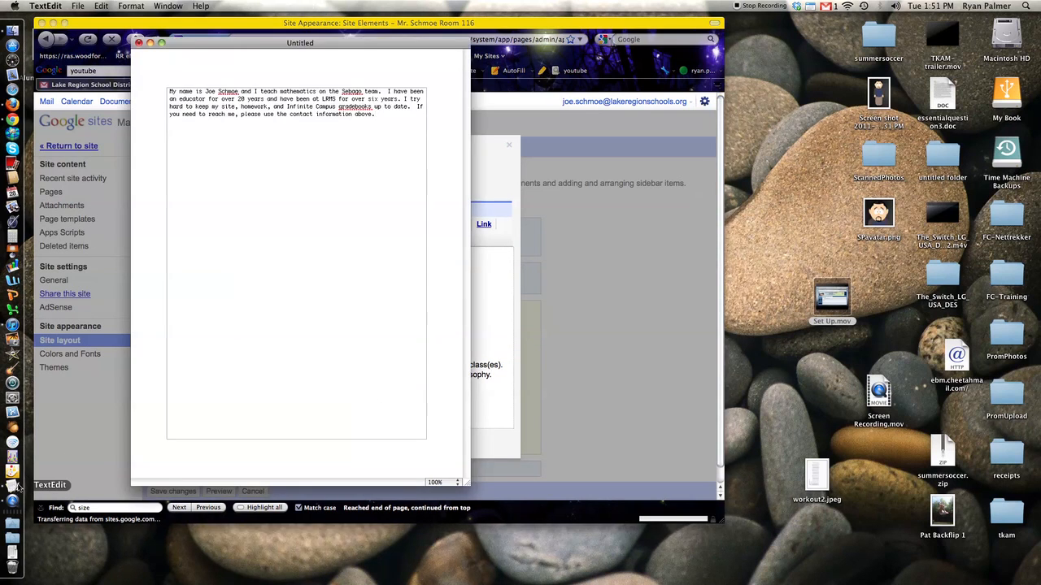
left_click_drag(386, 115, 155, 88)
key("super+c")
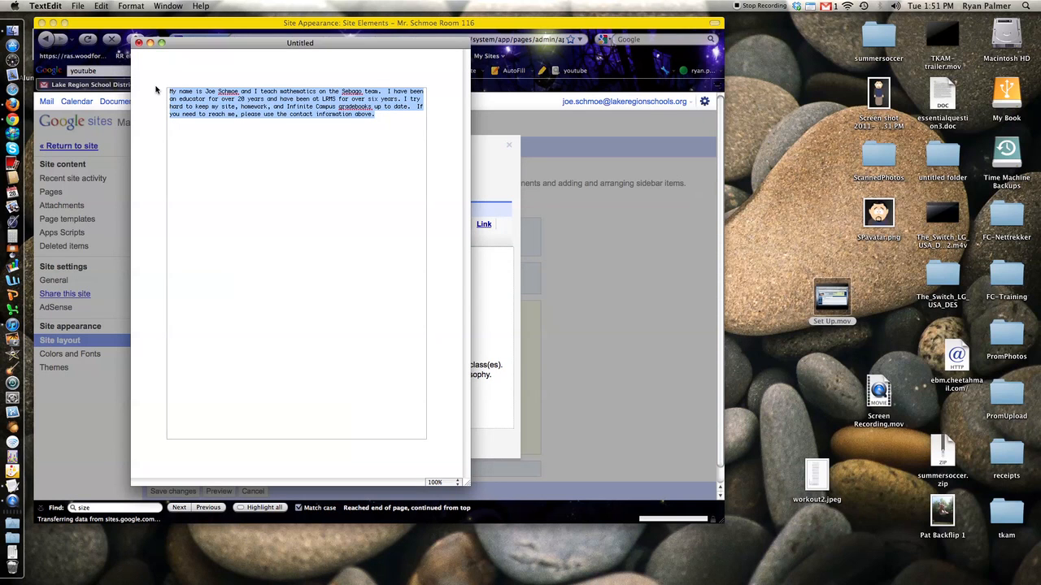
left_click(508, 293)
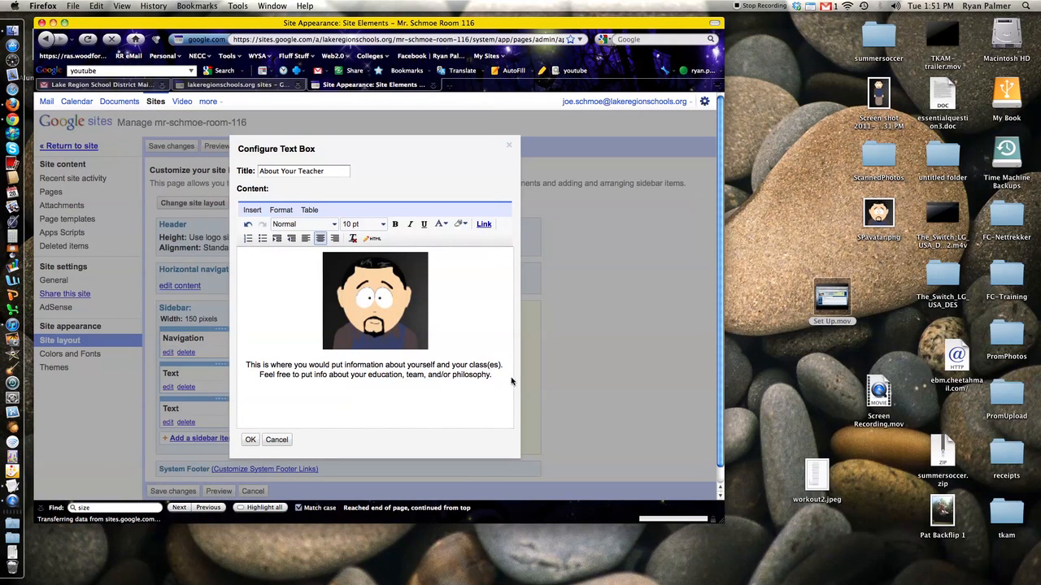
left_click_drag(491, 376, 238, 367)
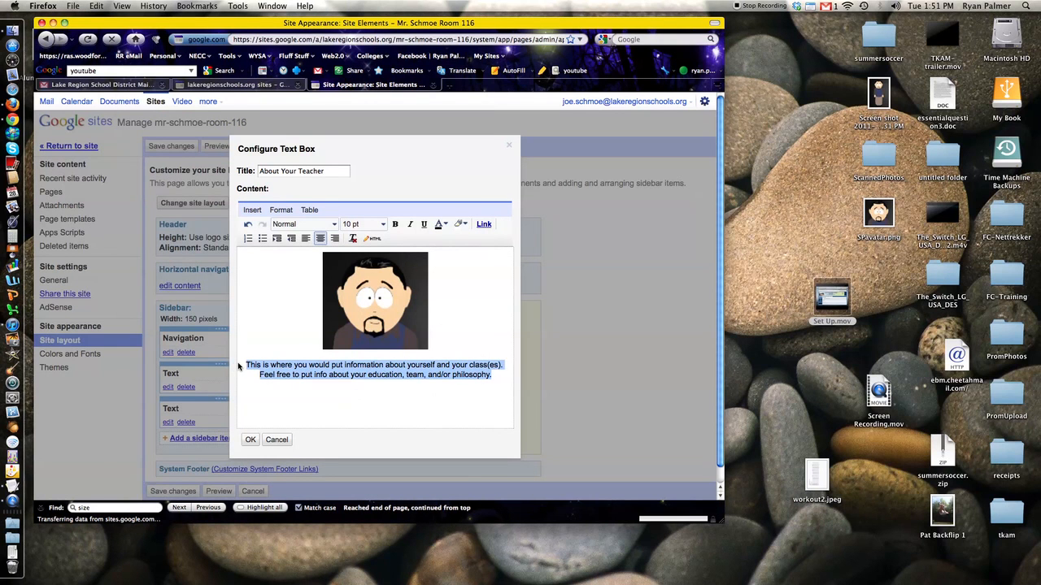
key("super+v")
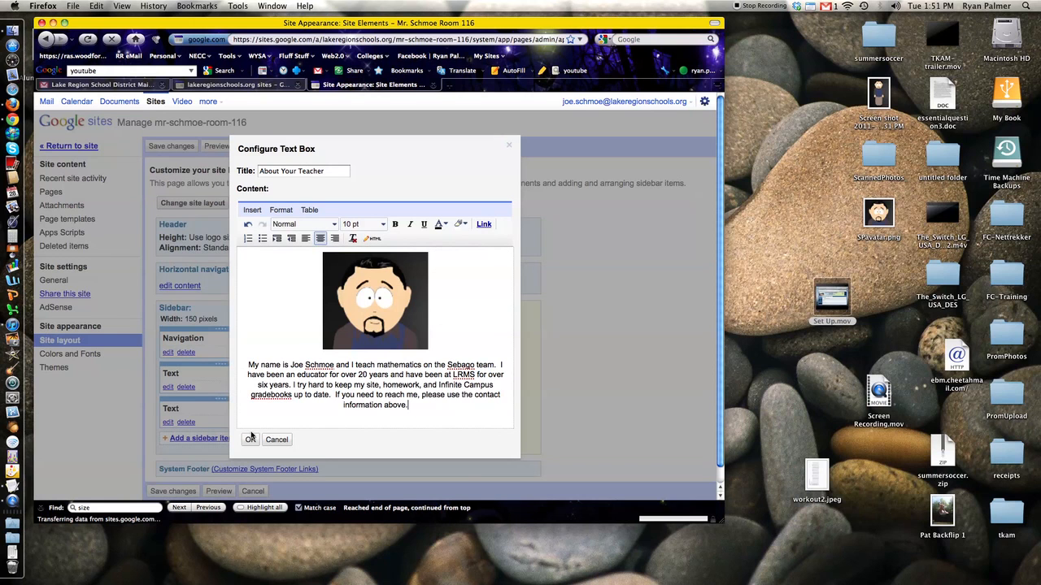
left_click(272, 396)
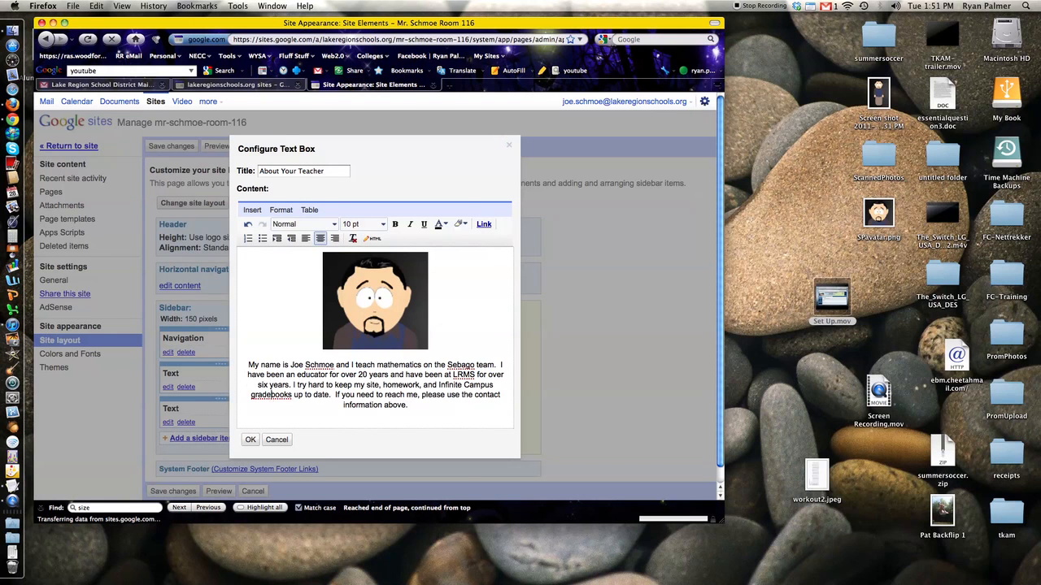
Step: Accept the About Your Teacher text box, save the layout changes and return to the site to review the sidebar
left_click(250, 440)
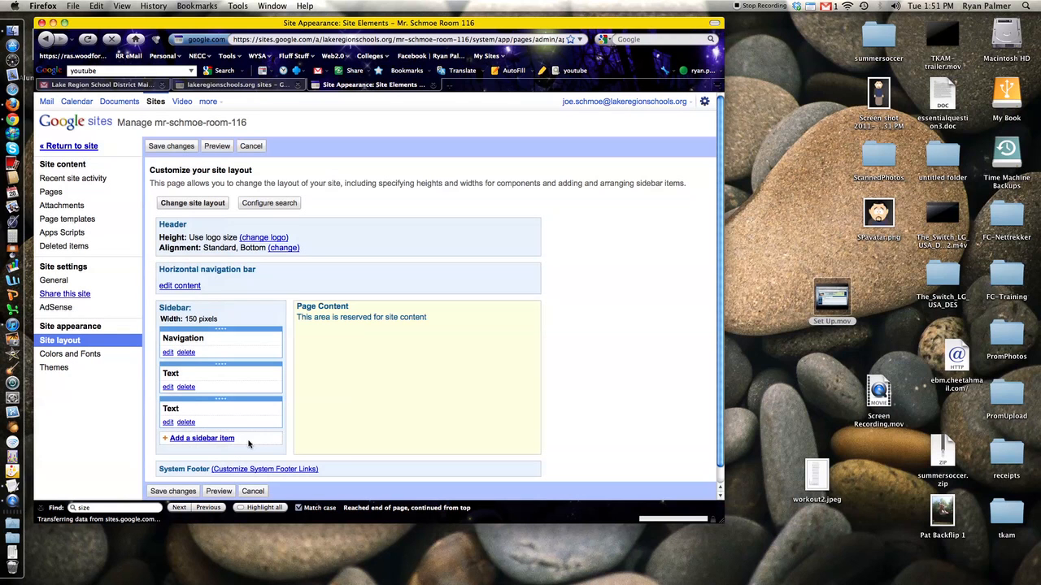
left_click(154, 492)
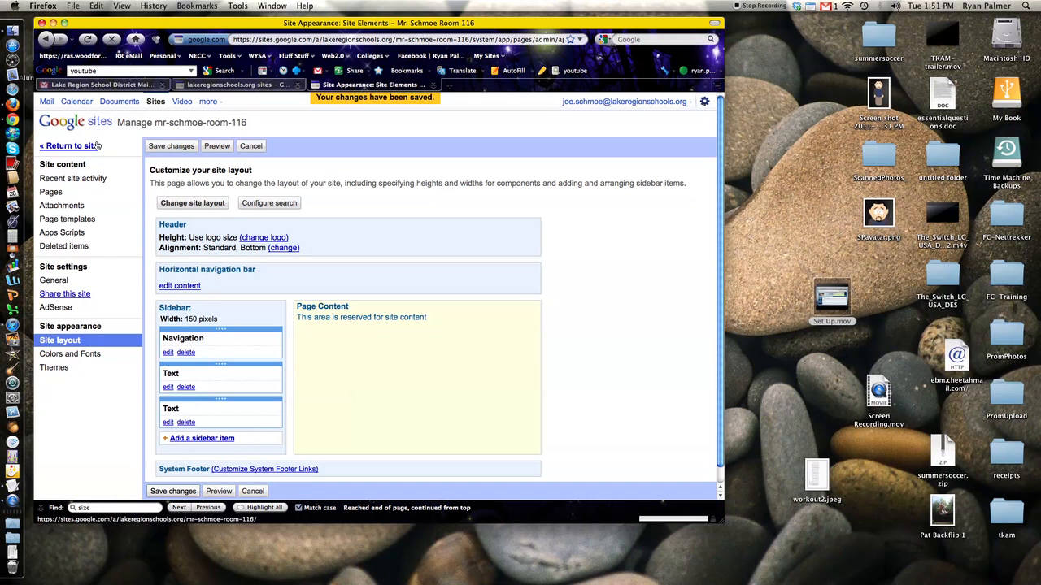
left_click(61, 146)
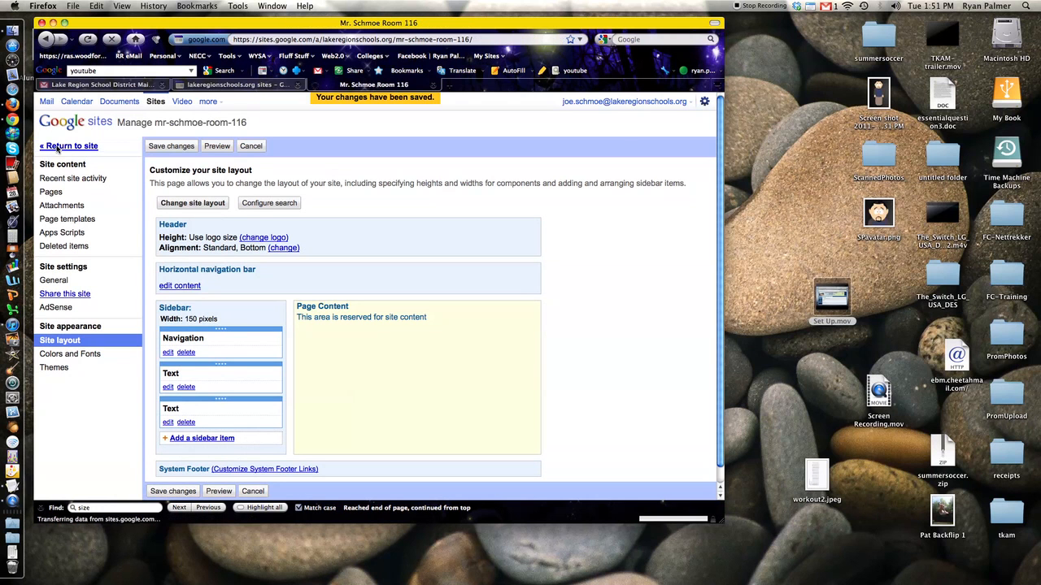
scroll(358, 378, "down", 5)
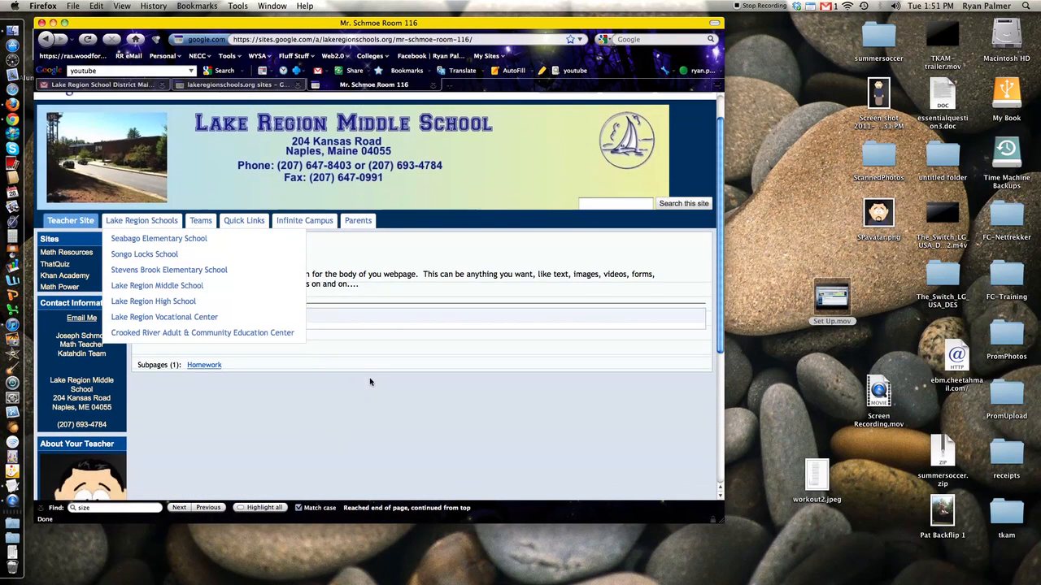
scroll(287, 404, "down", 3)
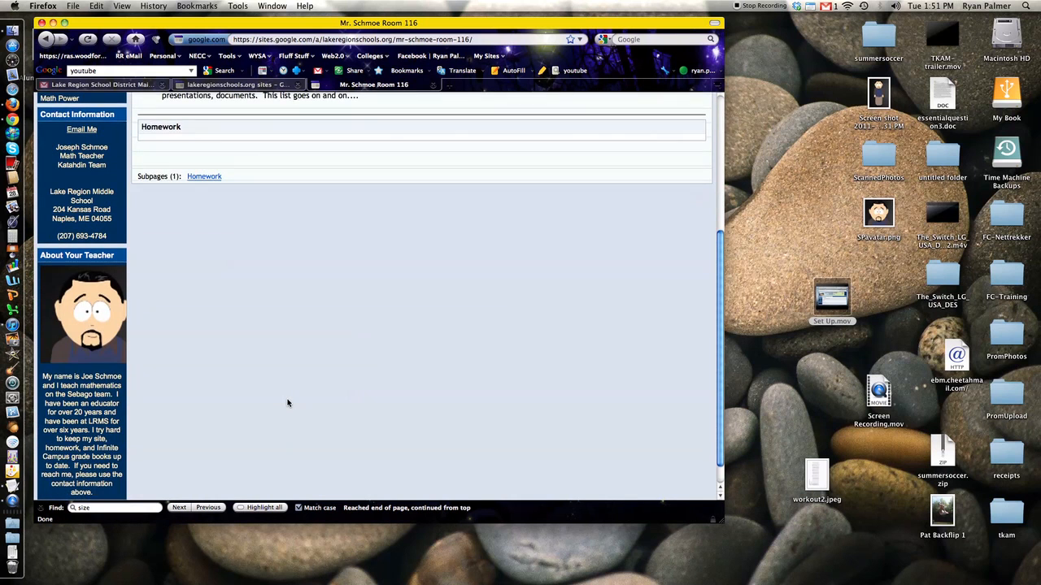
scroll(286, 401, "up", 2)
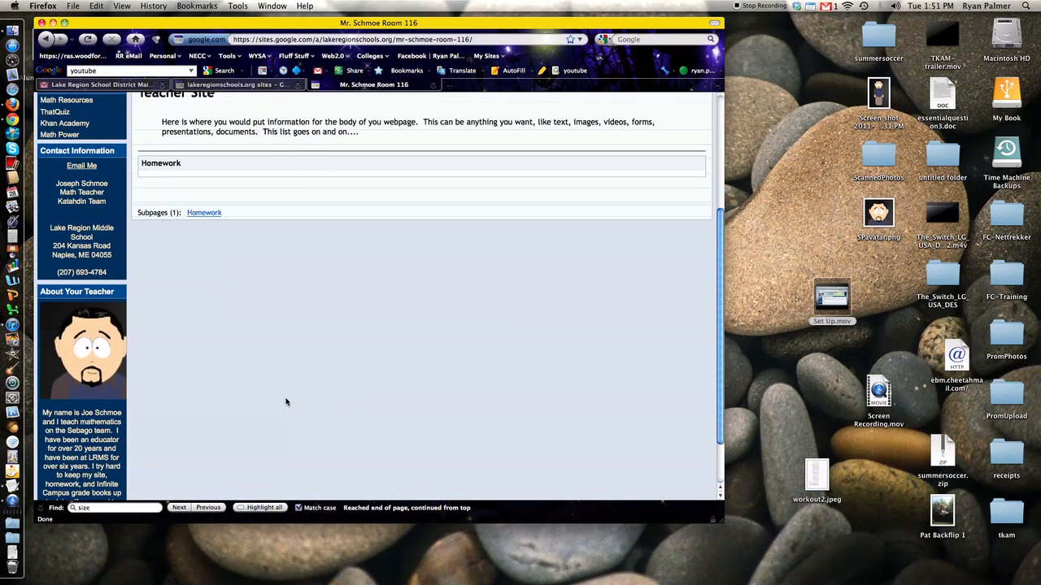
Step: Open the sidebar layout for editing and set the sidebar width to 200 pixels in the site layout settings
scroll(288, 399, "down", 1)
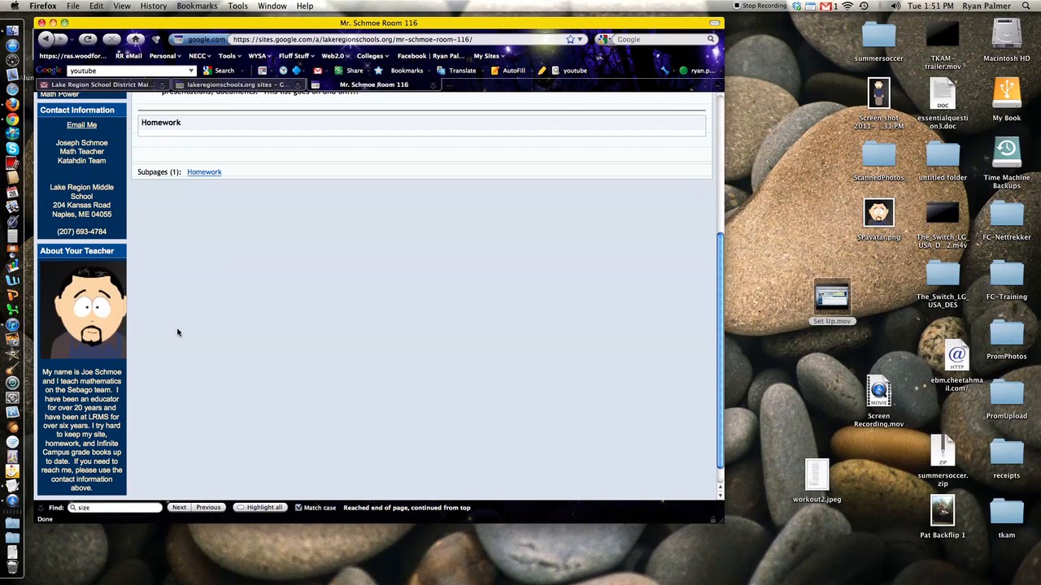
scroll(178, 333, "down", 1)
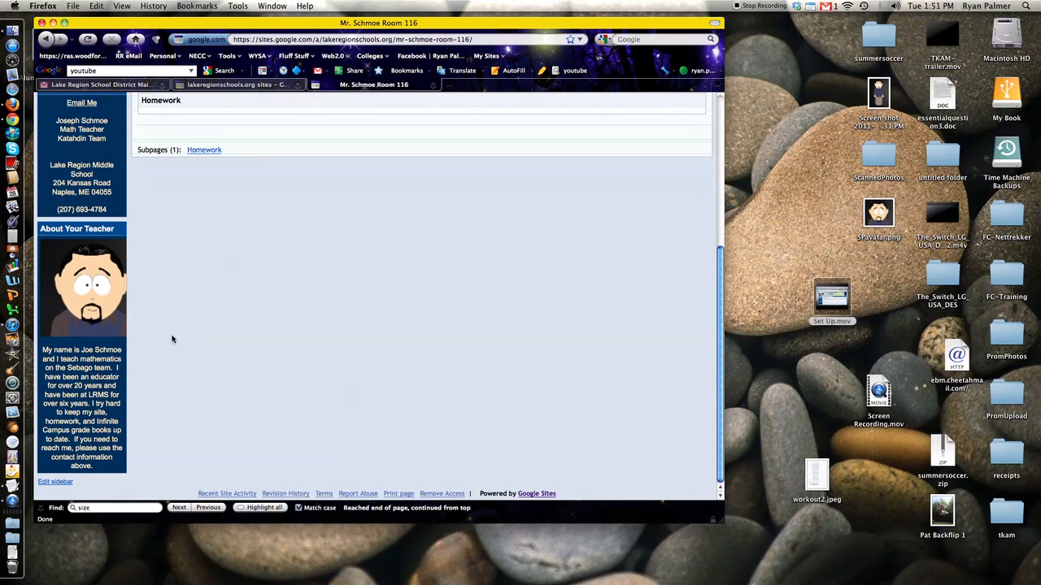
left_click(55, 483)
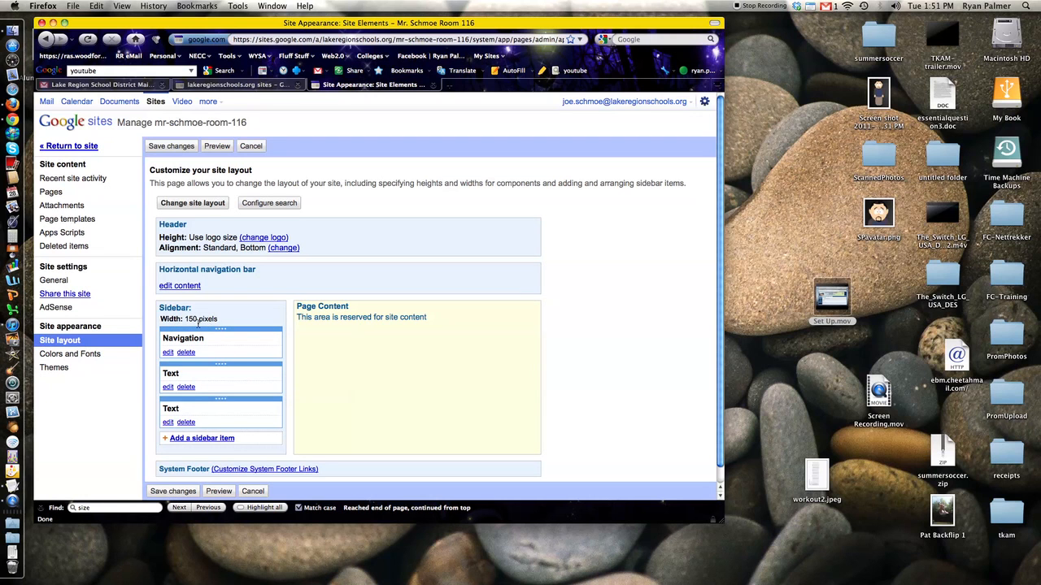
left_click(183, 203)
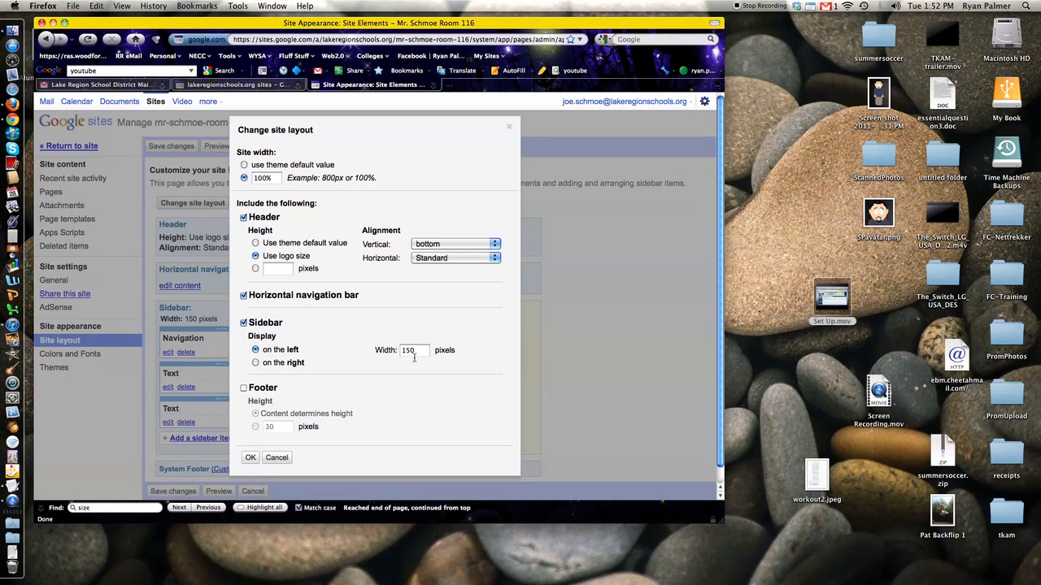
left_click(413, 351)
left_click_drag(415, 351, 402, 349)
type("200")
left_click(250, 457)
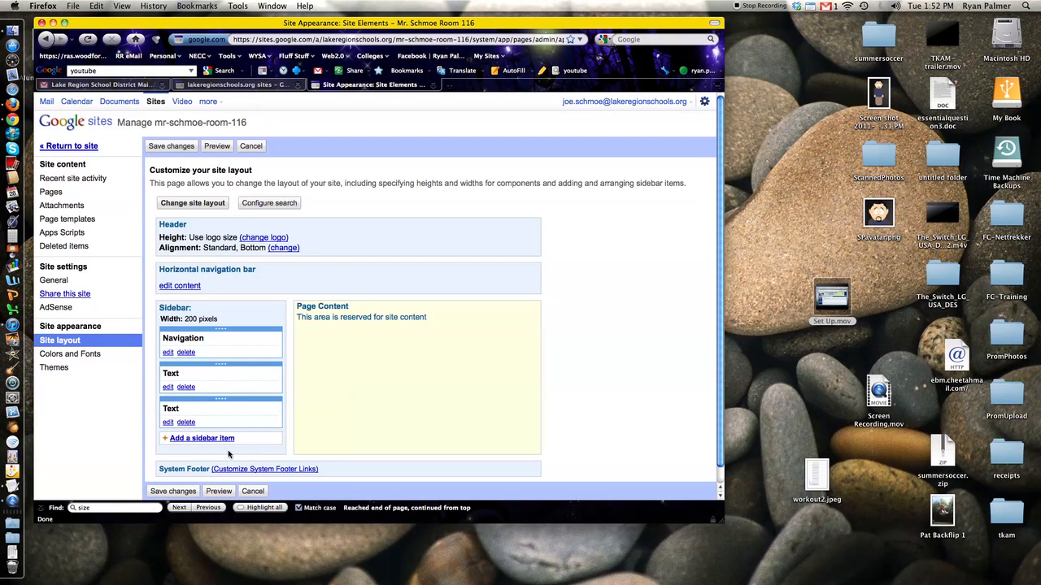
Step: Save the site layout changes and return to the site to review the sidebar's picture and text
left_click(181, 492)
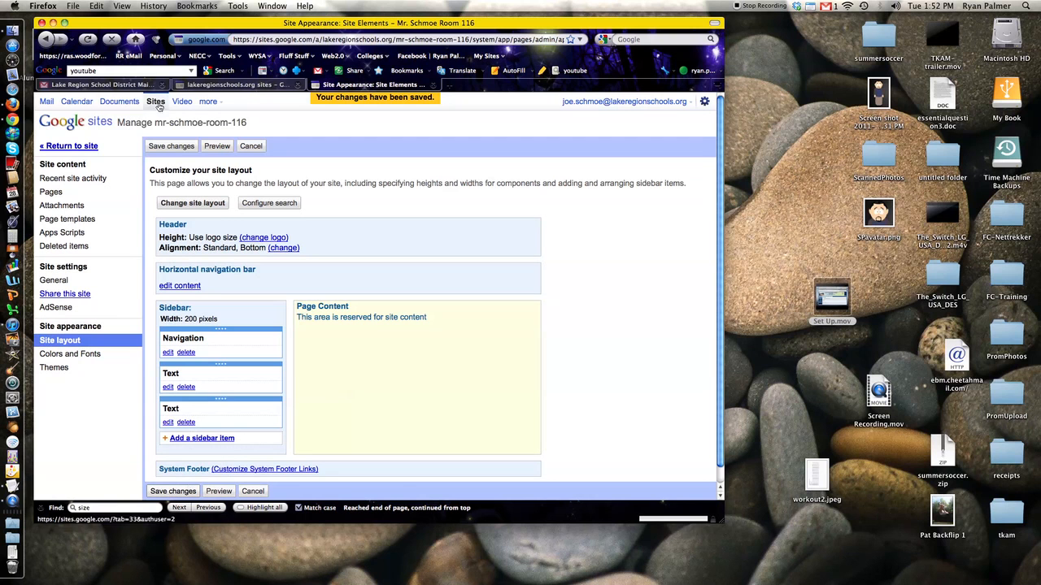
left_click(69, 146)
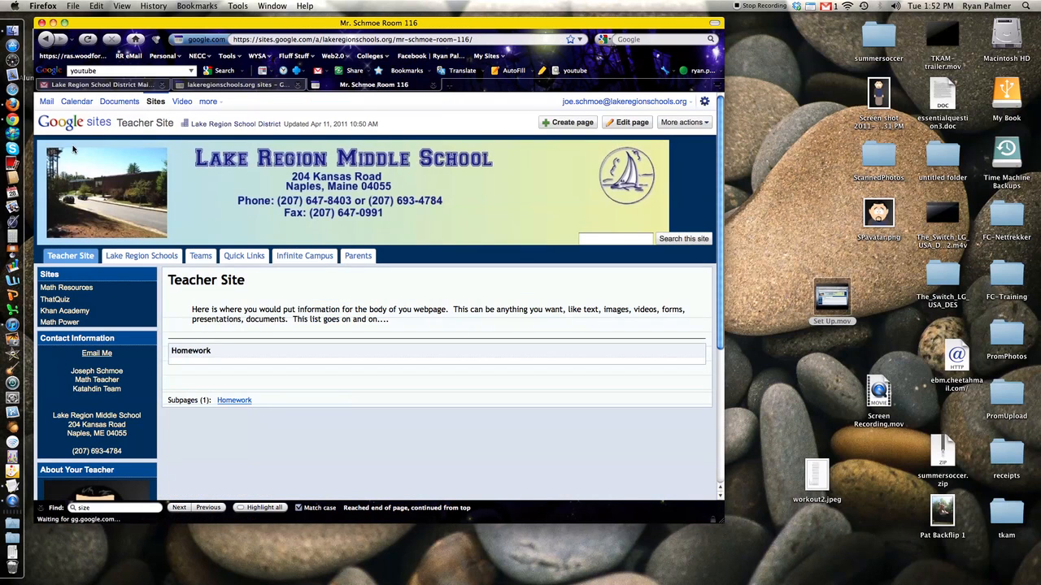
mouse_move(130, 256)
scroll(134, 296, "down", 5)
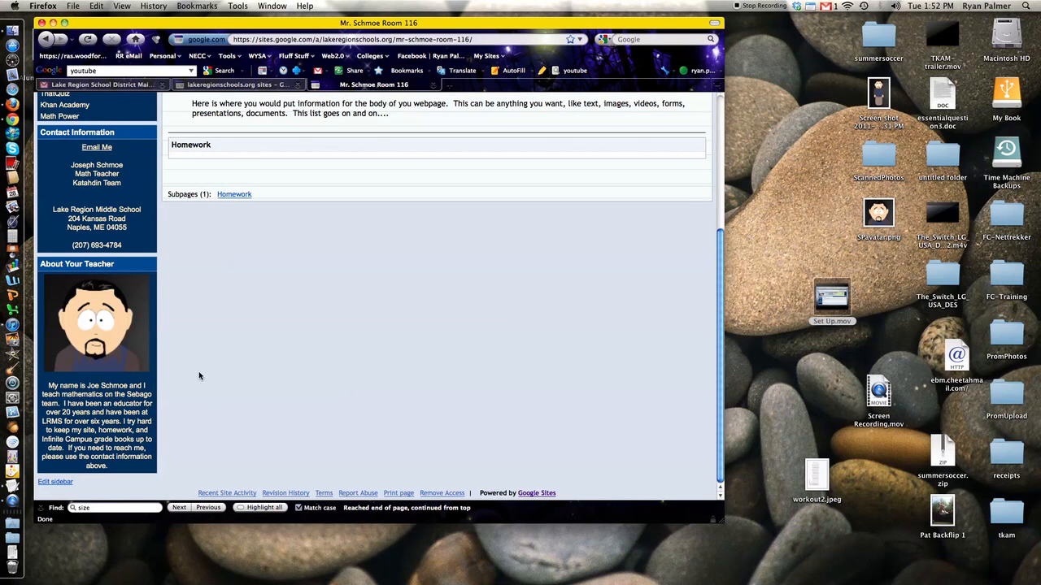
scroll(199, 373, "up", 3)
scroll(127, 345, "down", 3)
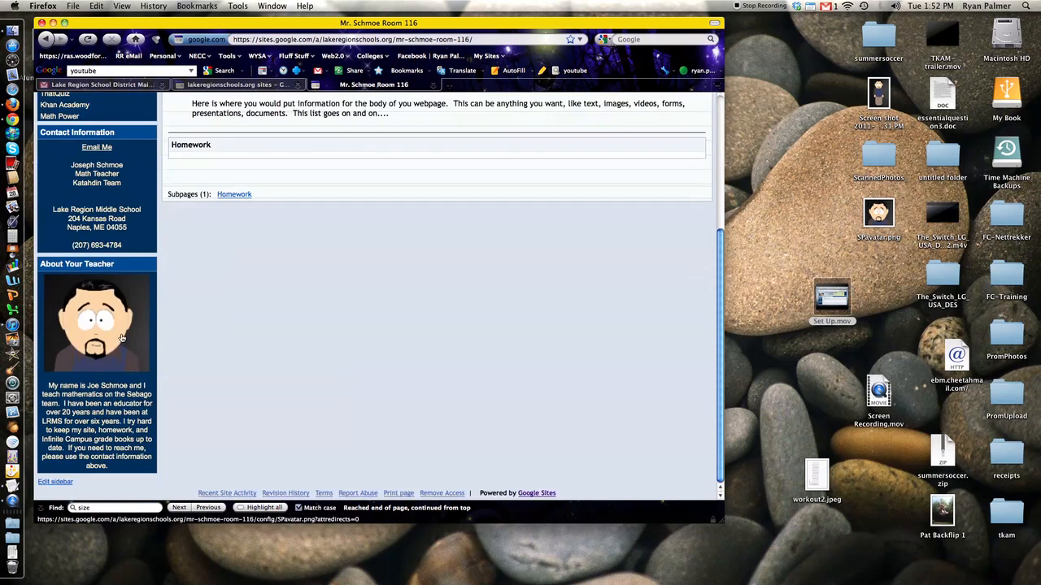
scroll(126, 453, "up", 3)
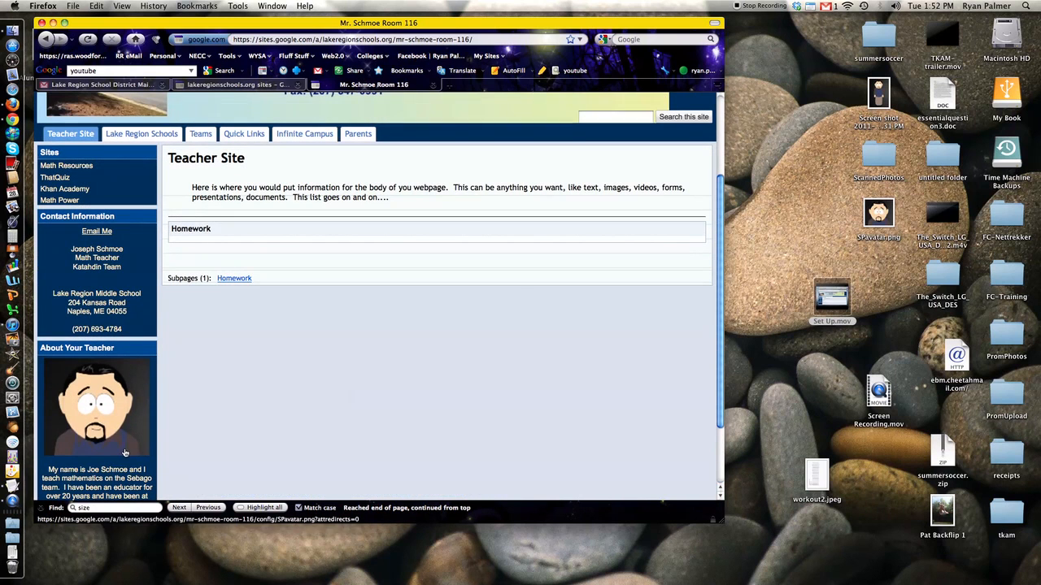